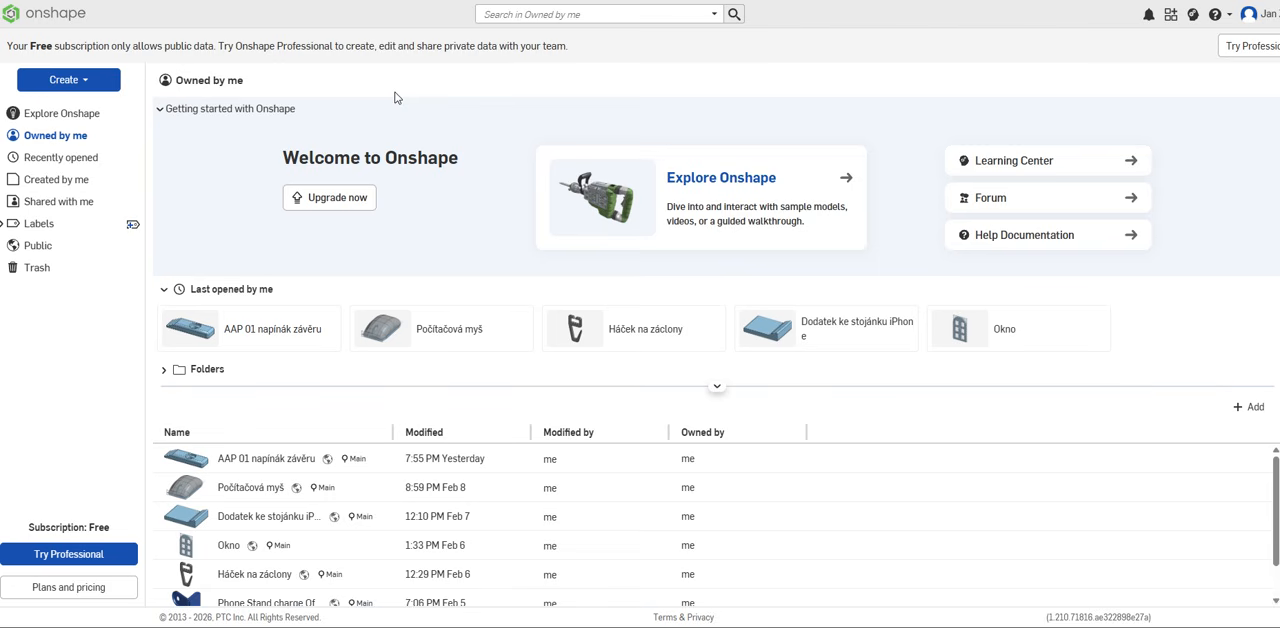
Step: Create a new public document named "Háček pro mámu"
left_click(78, 82)
left_click(74, 106)
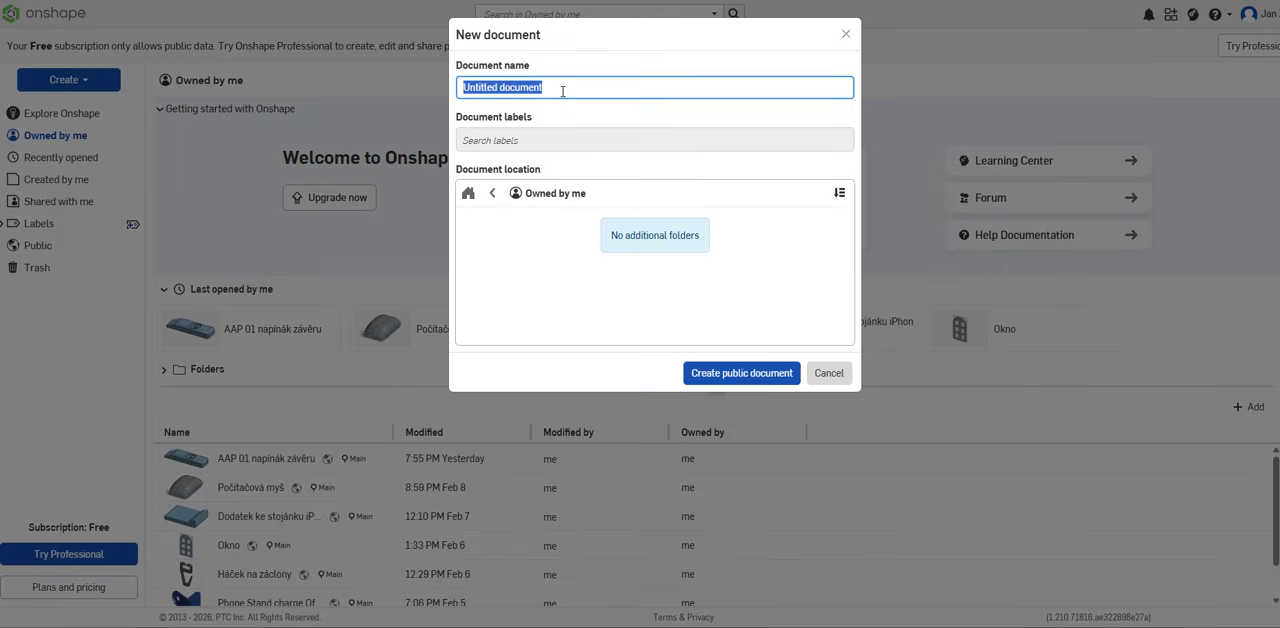
type("H")
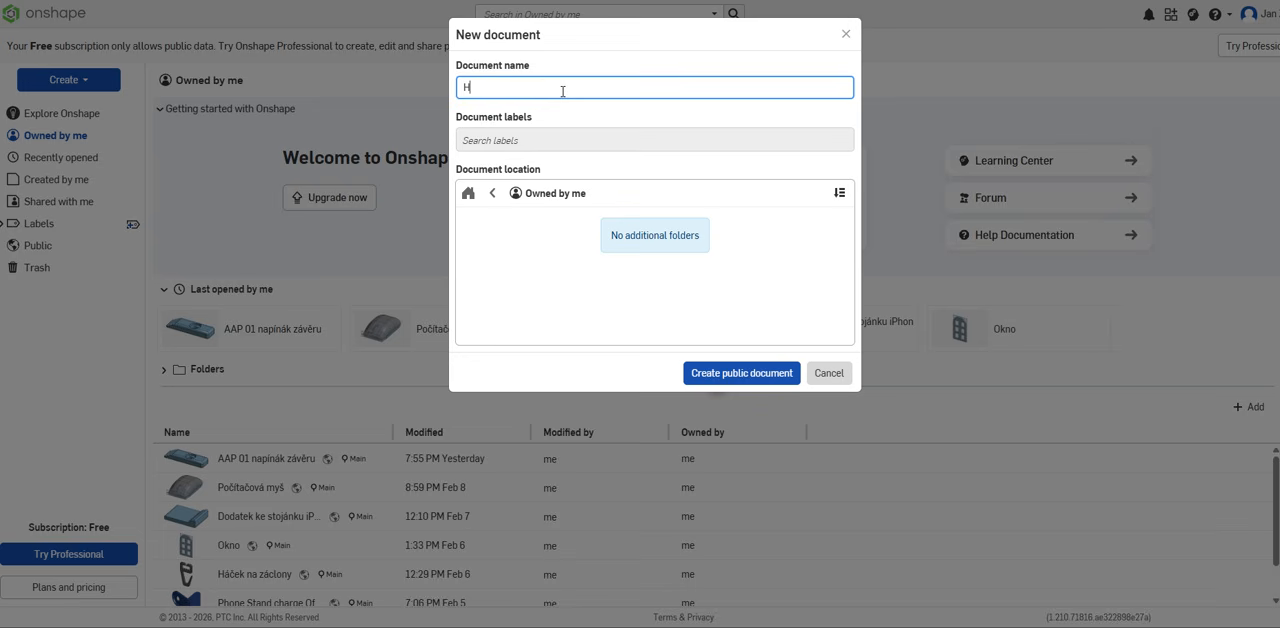
type("áček pro mámu")
left_click(746, 378)
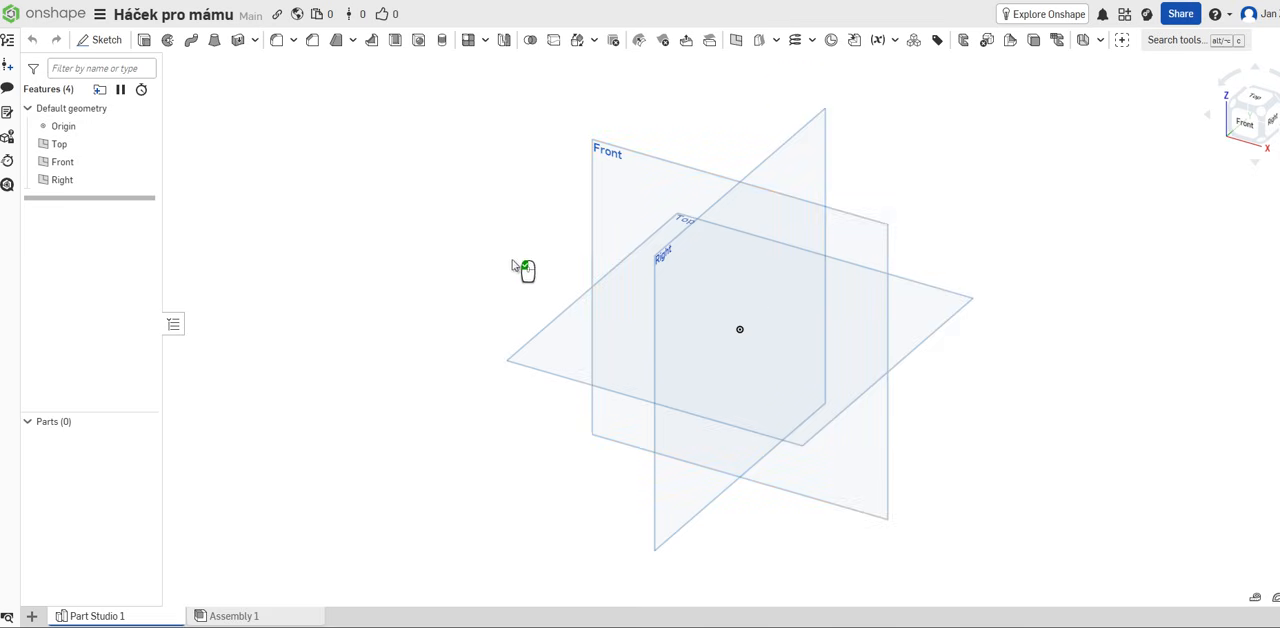
Step: Start a new sketch on the Front plane
middle_click_drag(510, 259, 436, 251)
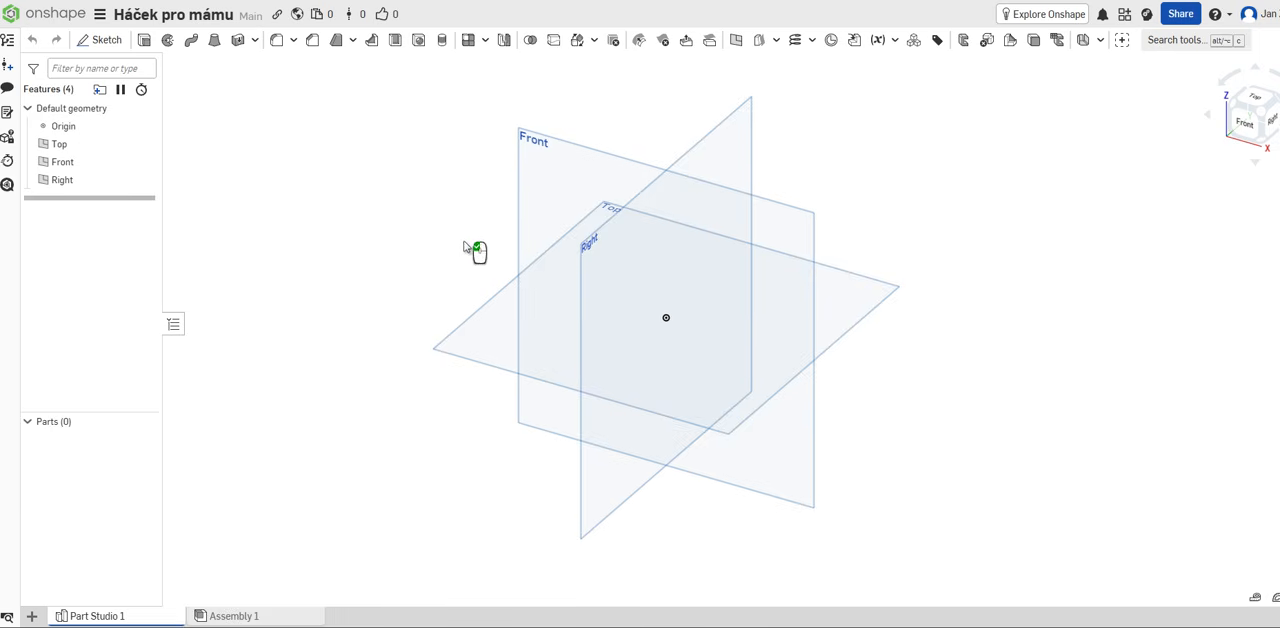
middle_click_drag(468, 245, 507, 245)
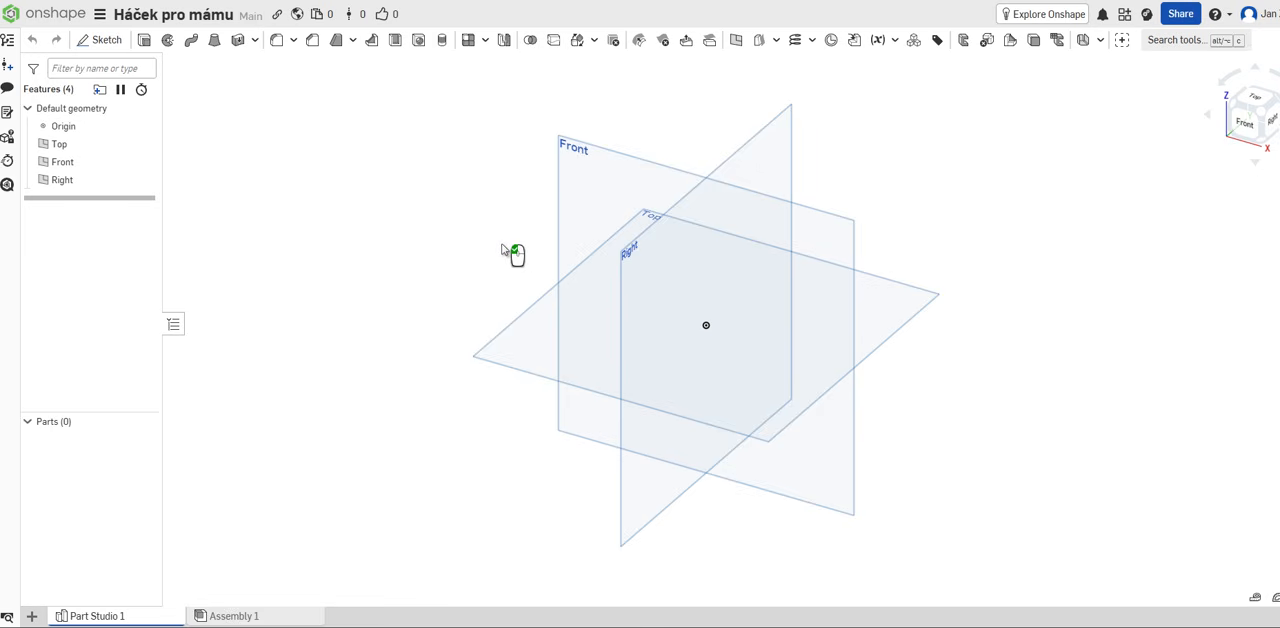
left_click(598, 183)
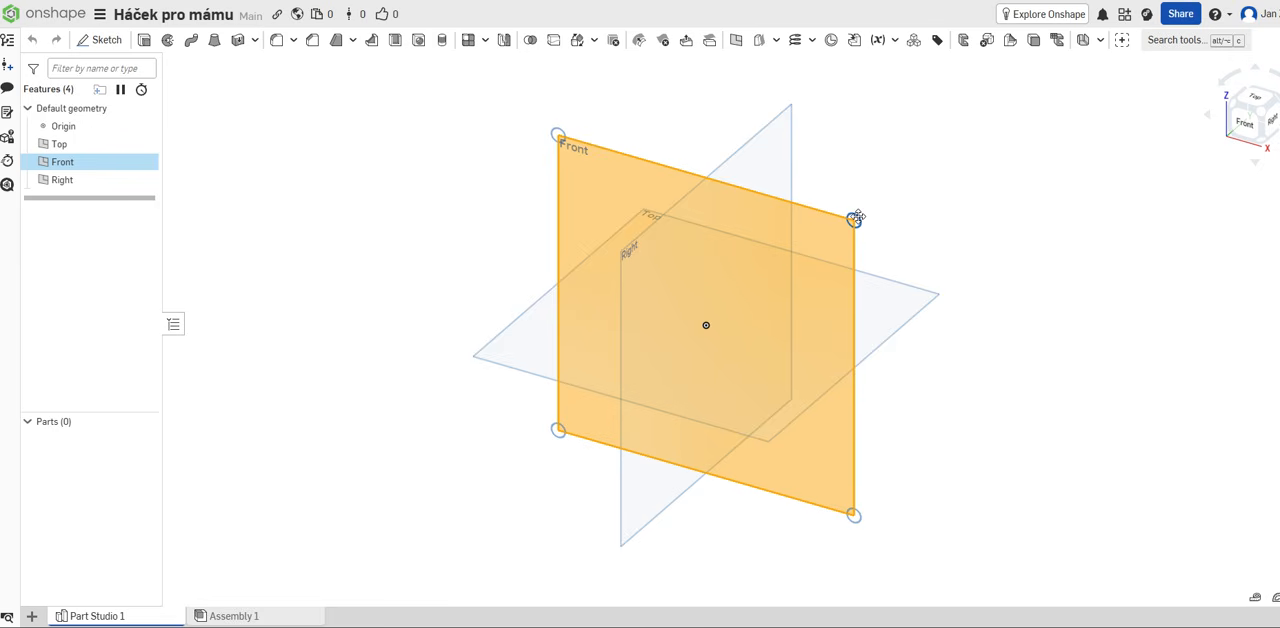
right_click_drag(457, 240, 500, 232)
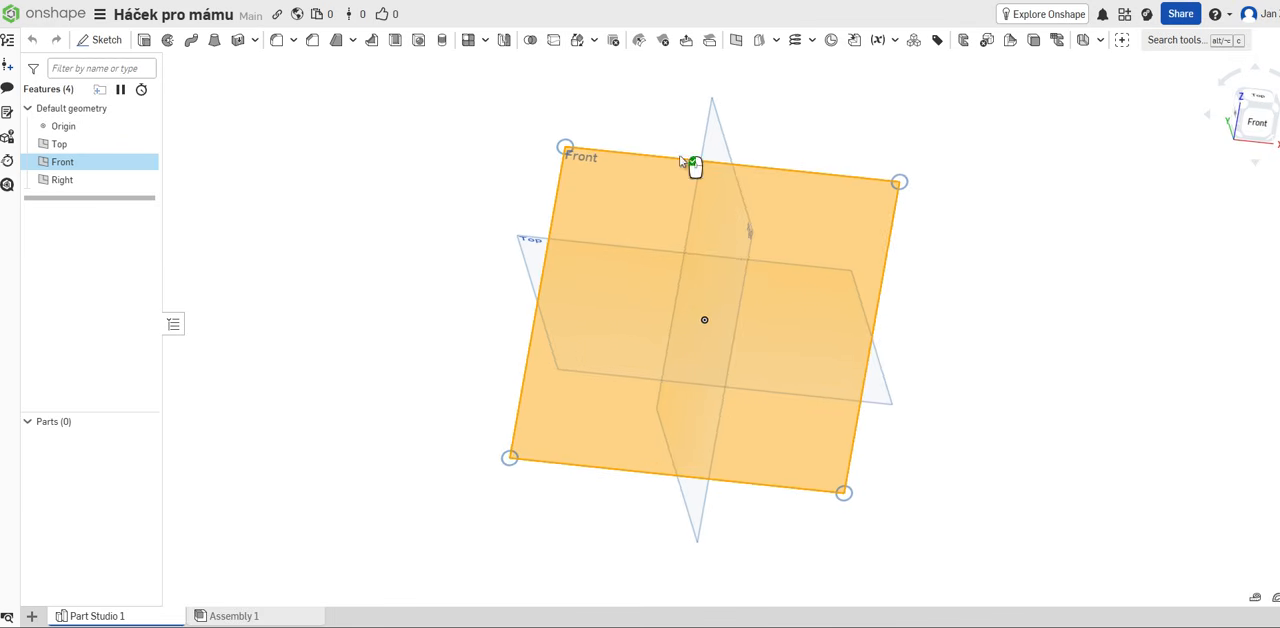
left_click(1262, 128)
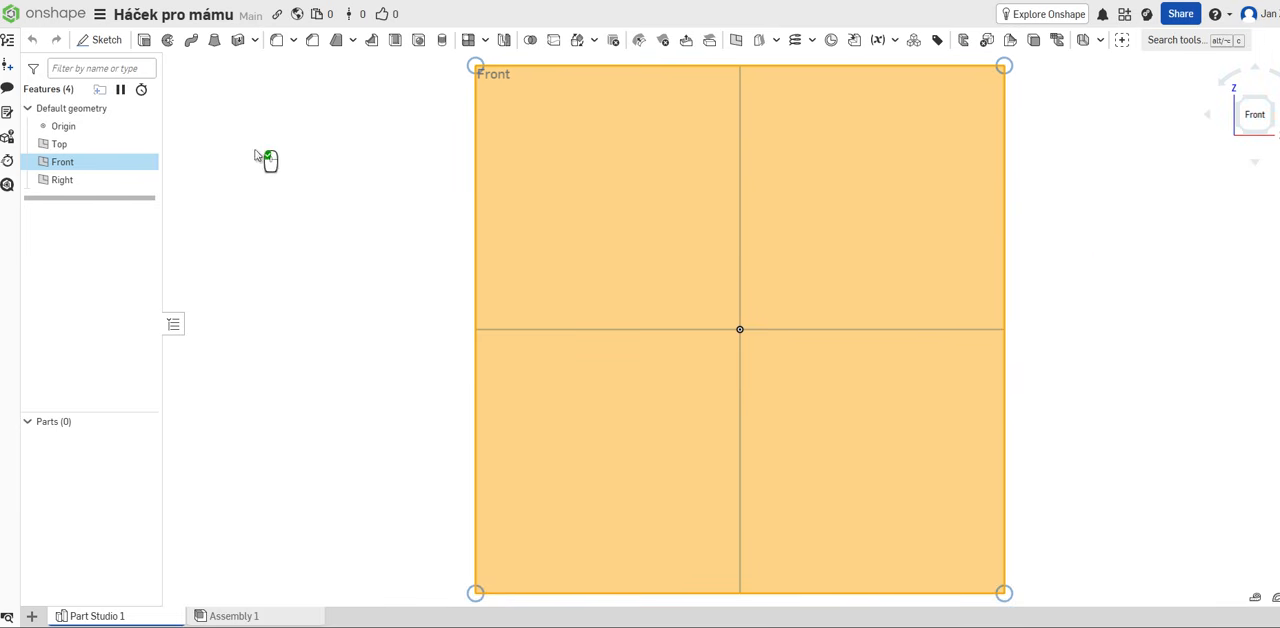
left_click(372, 180)
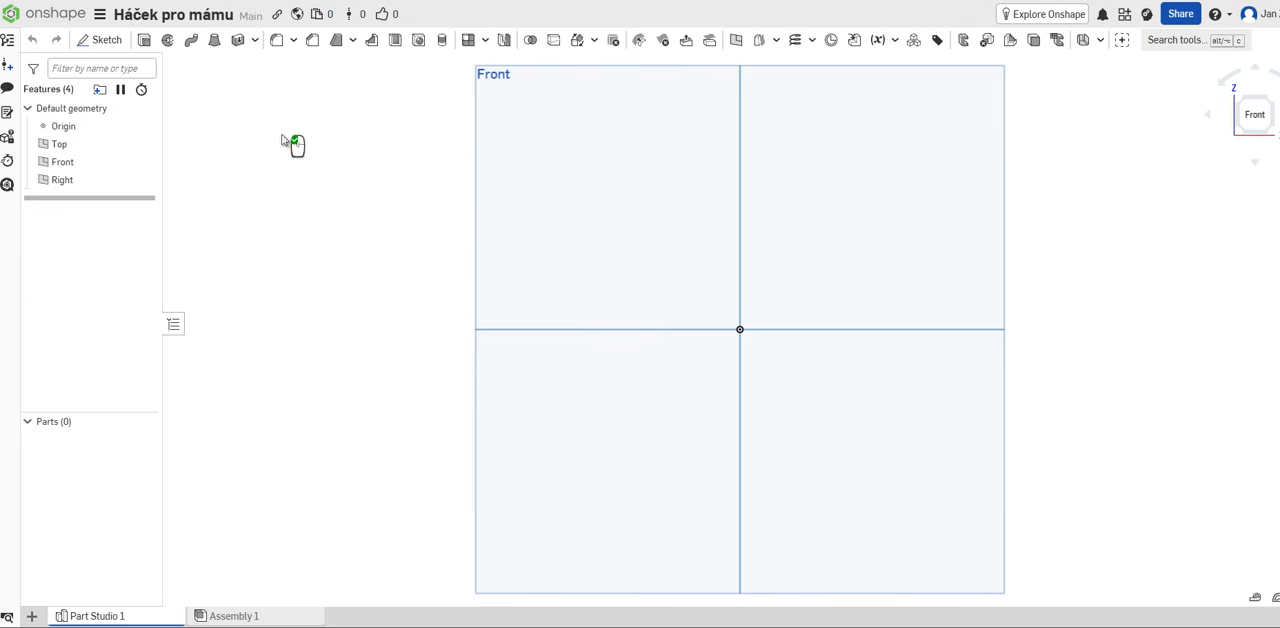
left_click(104, 41)
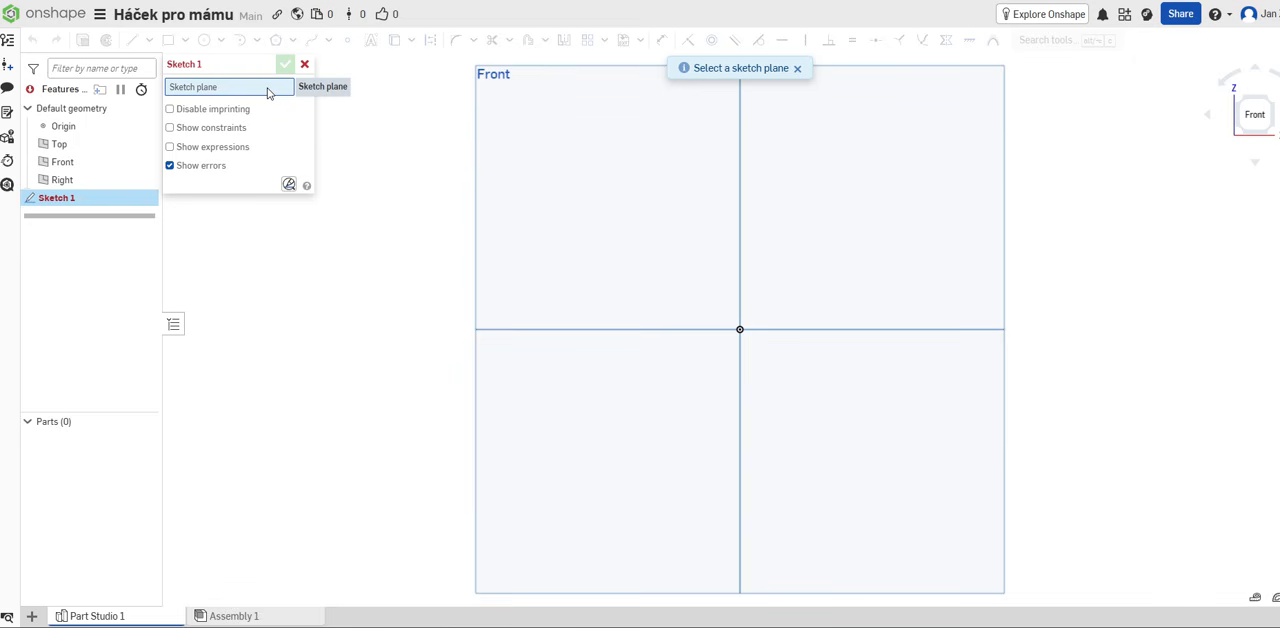
left_click(561, 148)
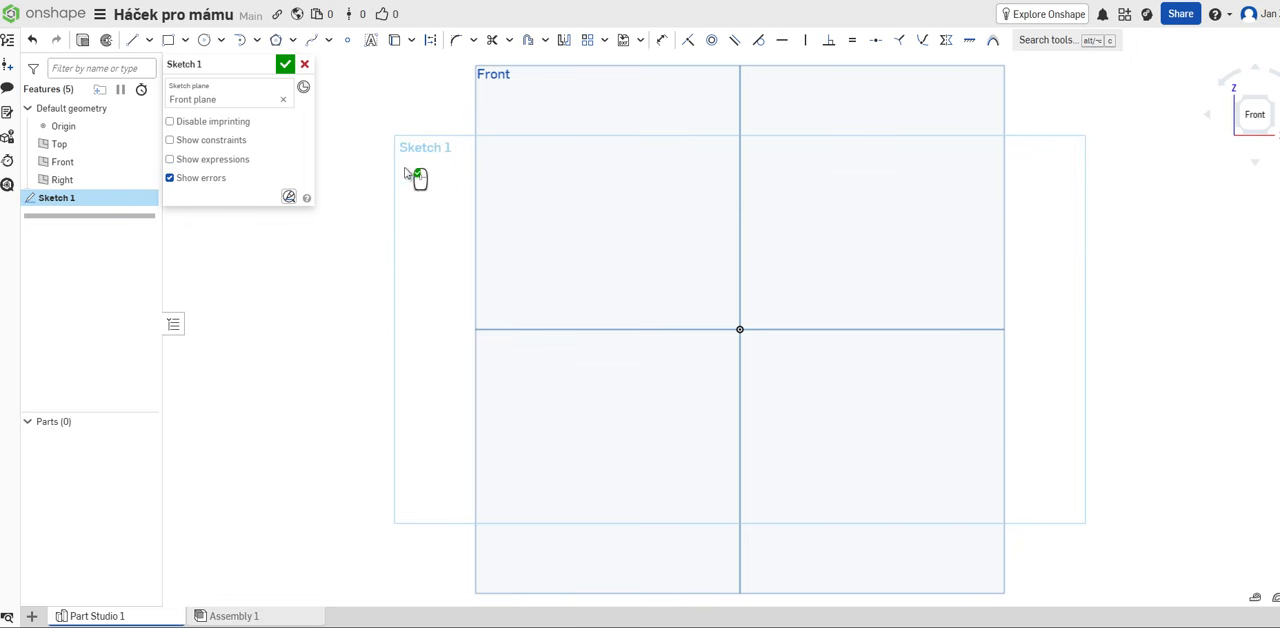
Step: Sketch a horizontal line about 87 mm long through the origin and a connected line about 23 mm long slanting up-left from its right end
left_click(133, 41)
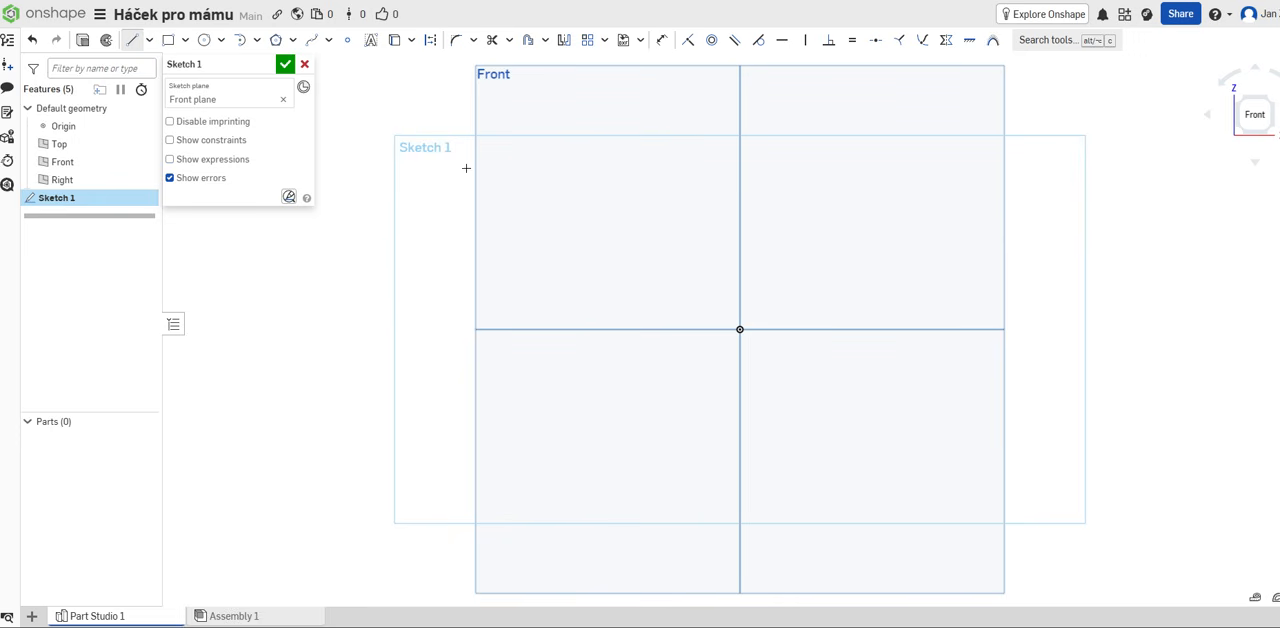
left_click(593, 329)
left_click(898, 330)
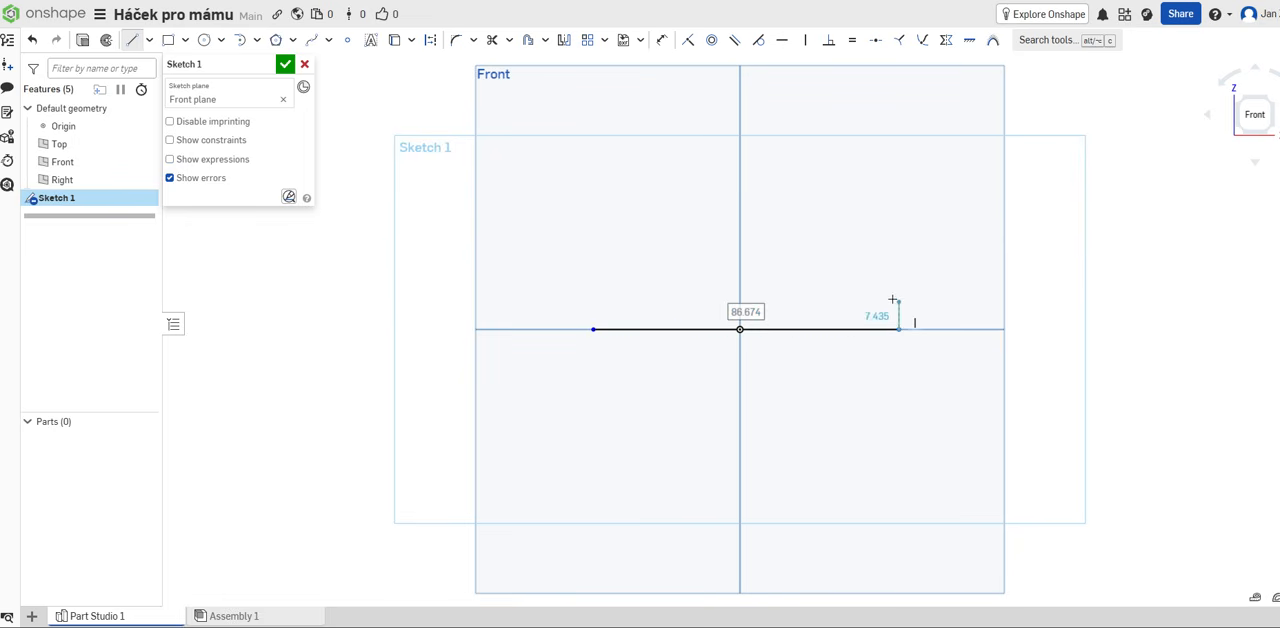
left_click(838, 274)
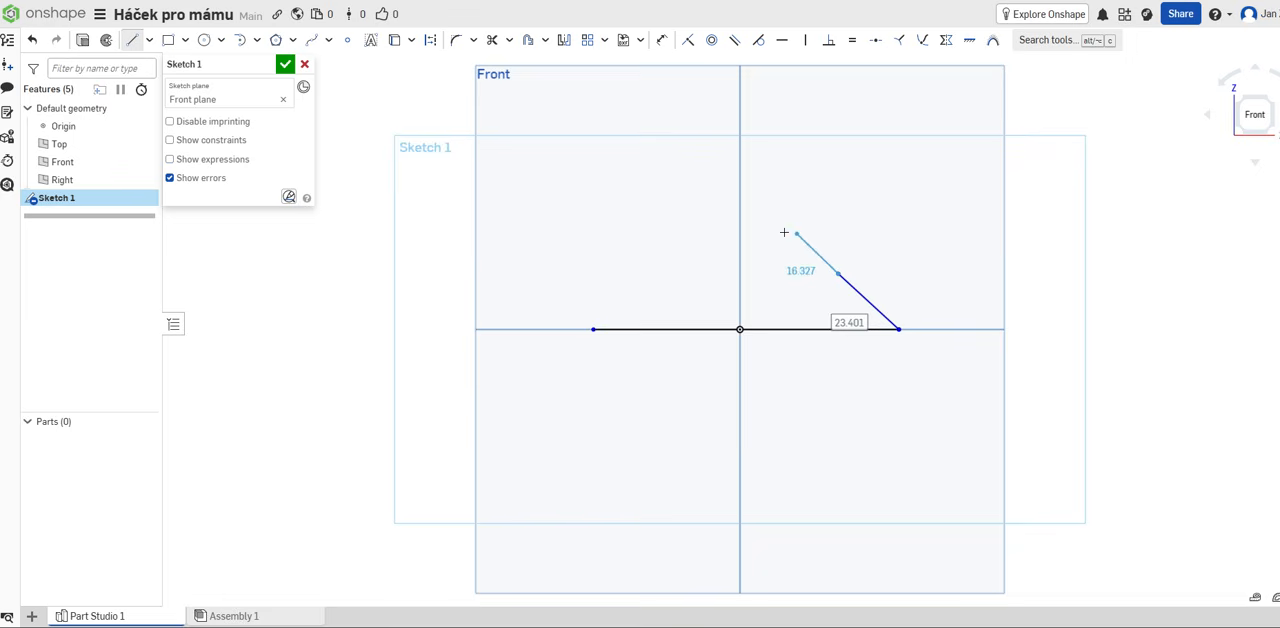
key("Escape")
left_click(709, 245)
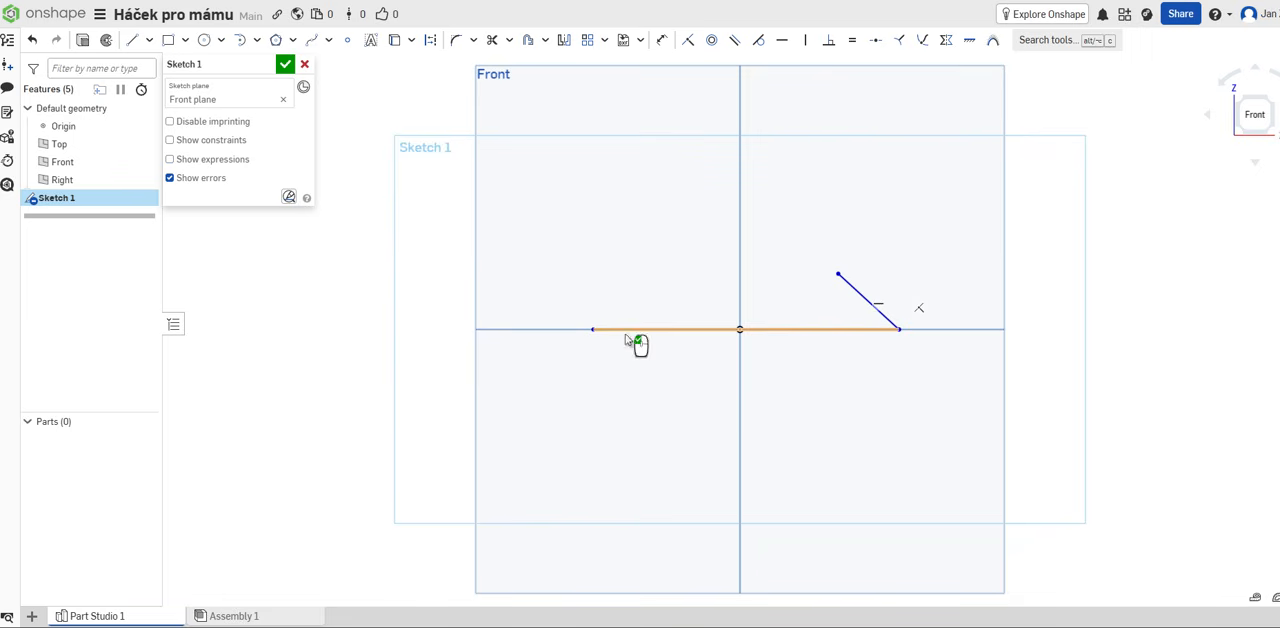
Step: Dimension the horizontal line through the origin to a length of 55 mm
mouse_move(1112, 377)
right_mouse_down()
mouse_move(1057, 414)
mouse_move(1040, 394)
mouse_move(1003, 420)
mouse_move(1066, 414)
mouse_move(1066, 394)
mouse_move(1103, 389)
mouse_move(1105, 372)
right_mouse_up()
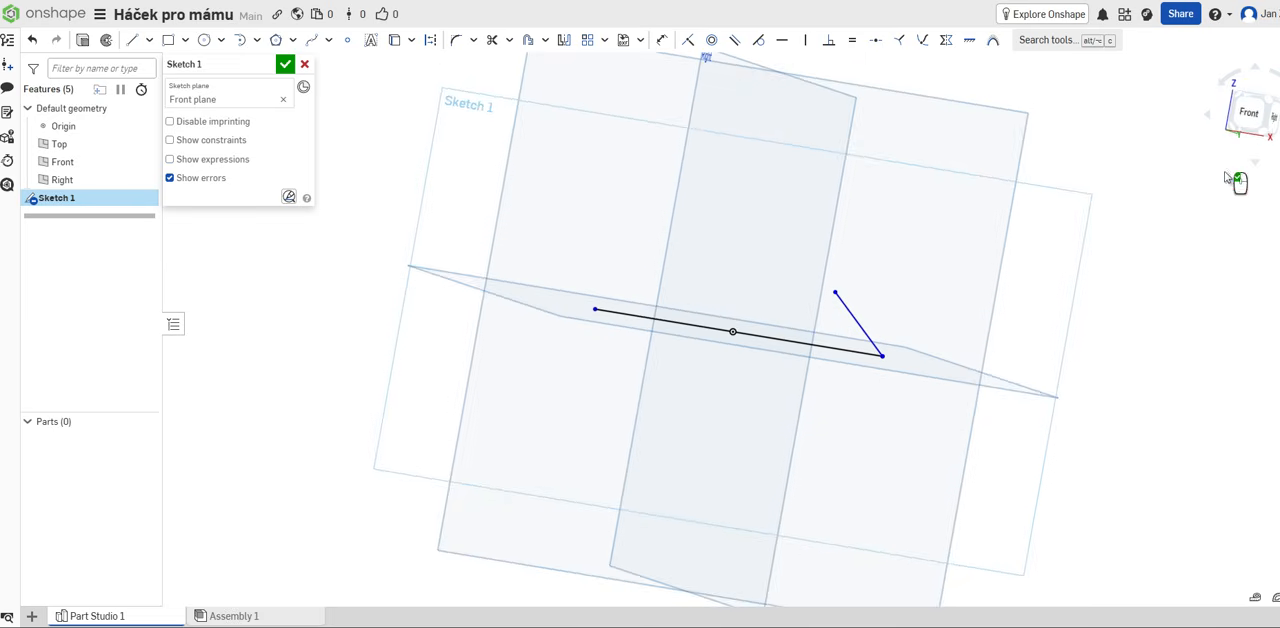
left_click(1252, 118)
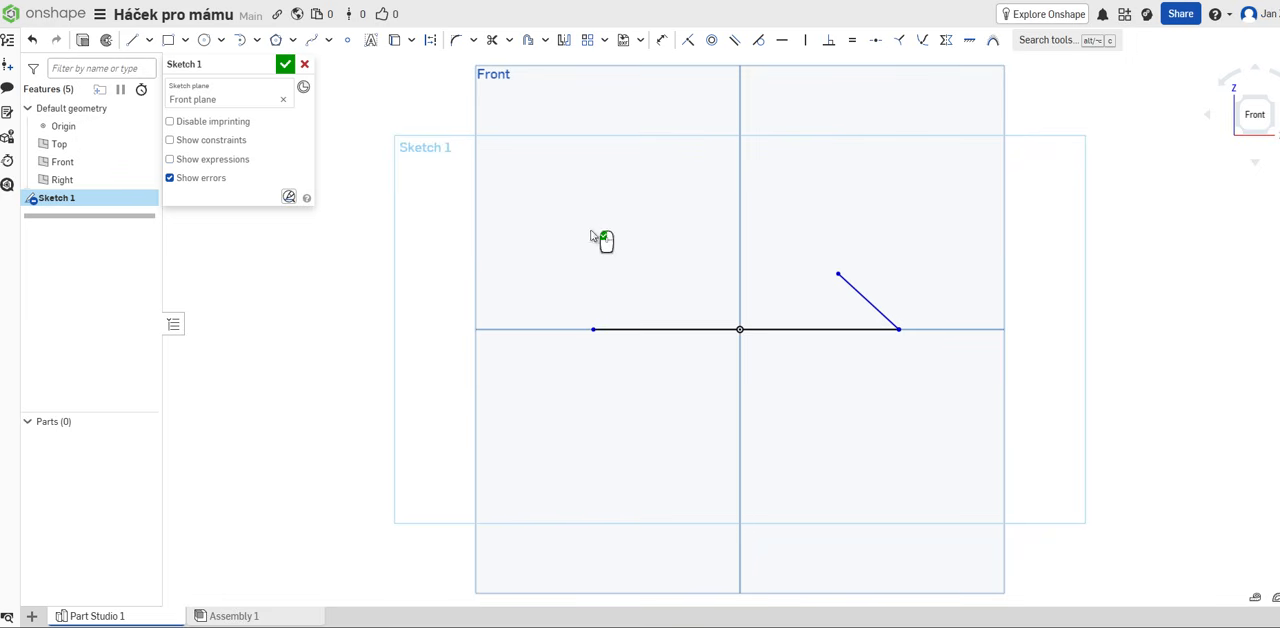
left_click(661, 42)
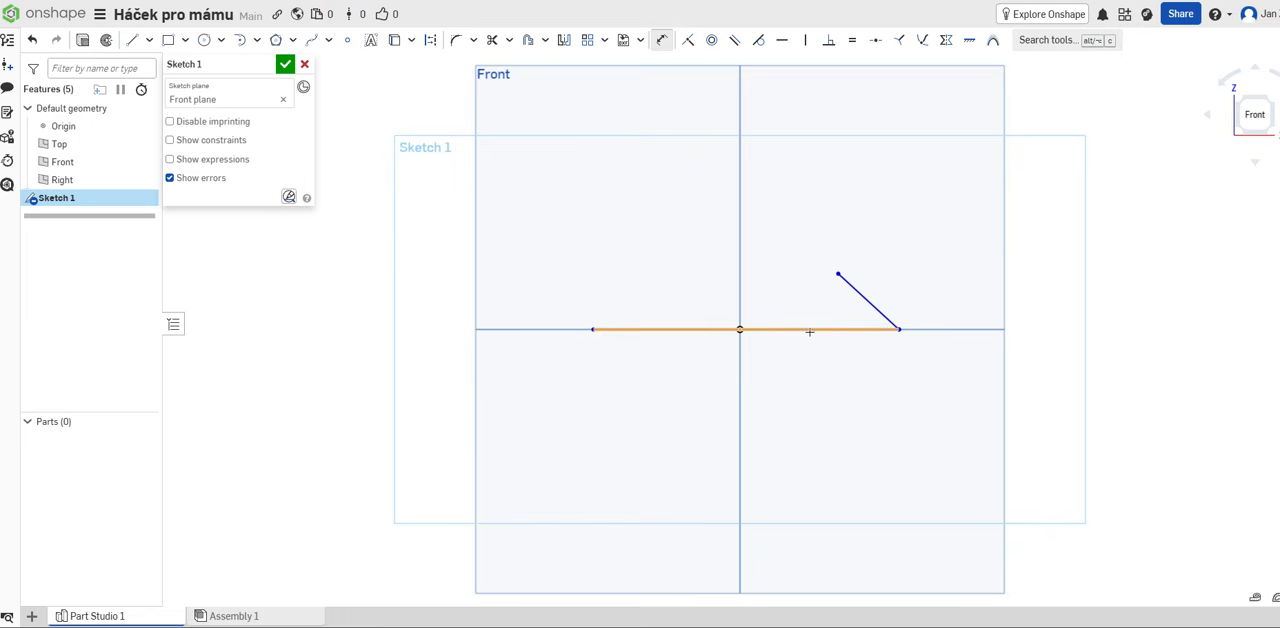
left_click(692, 330)
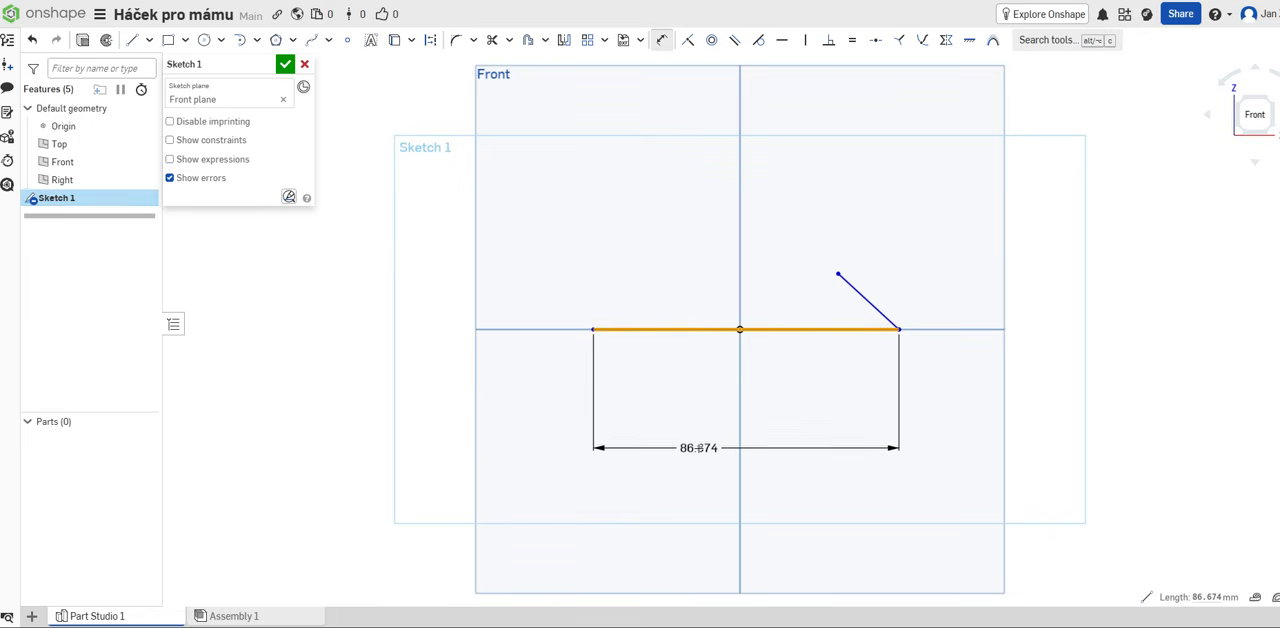
left_click(696, 452)
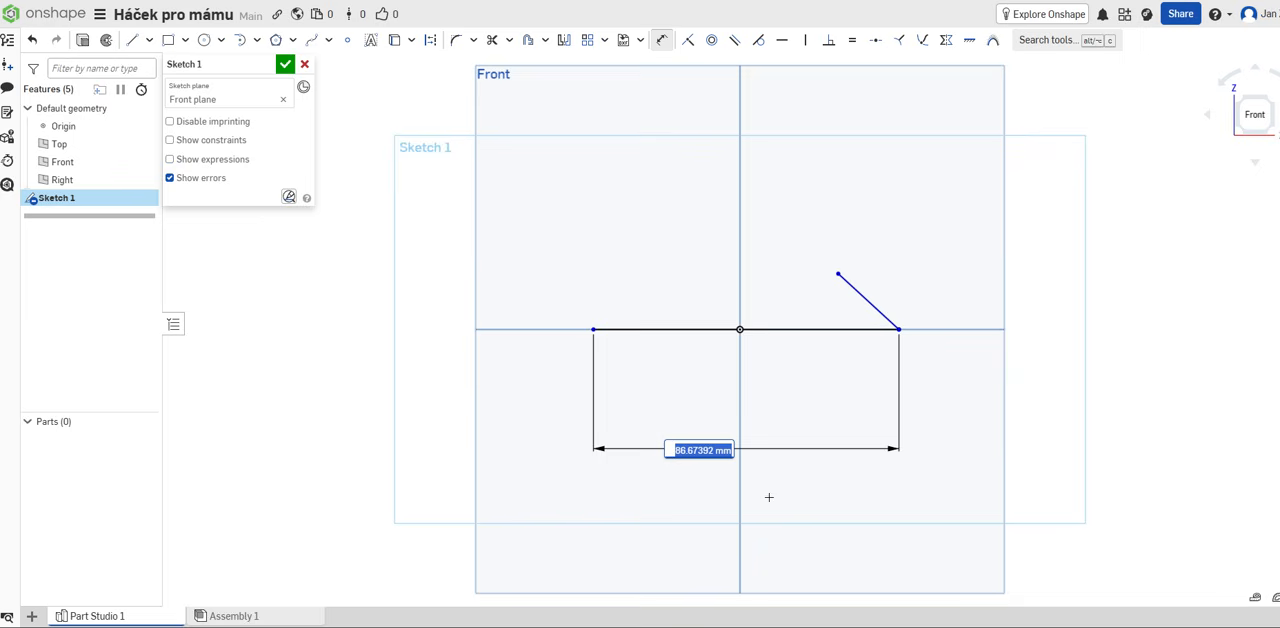
type("55")
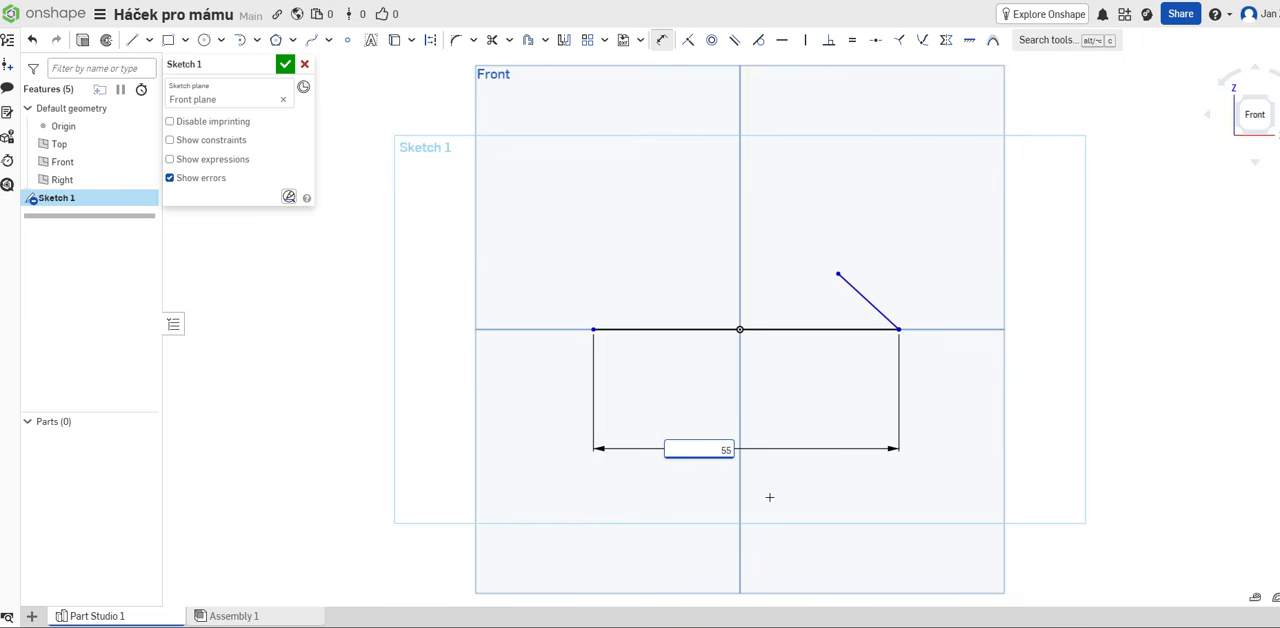
key("Return")
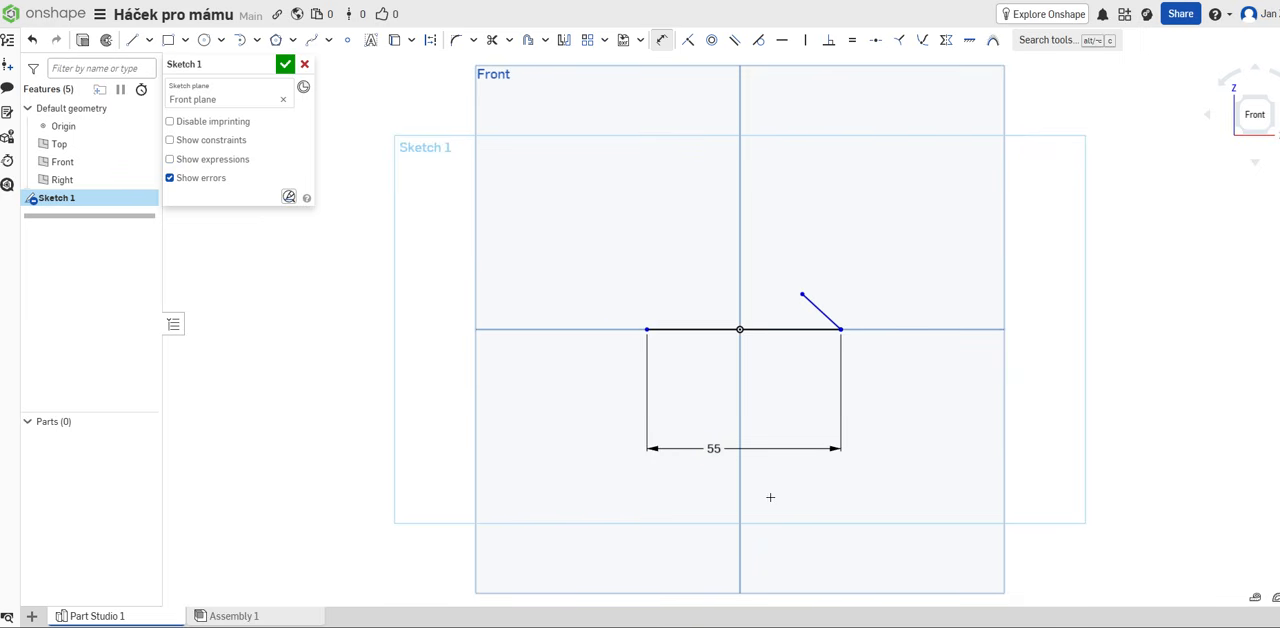
Step: Dimension the slanted line to a length of 25 mm
left_click(820, 311)
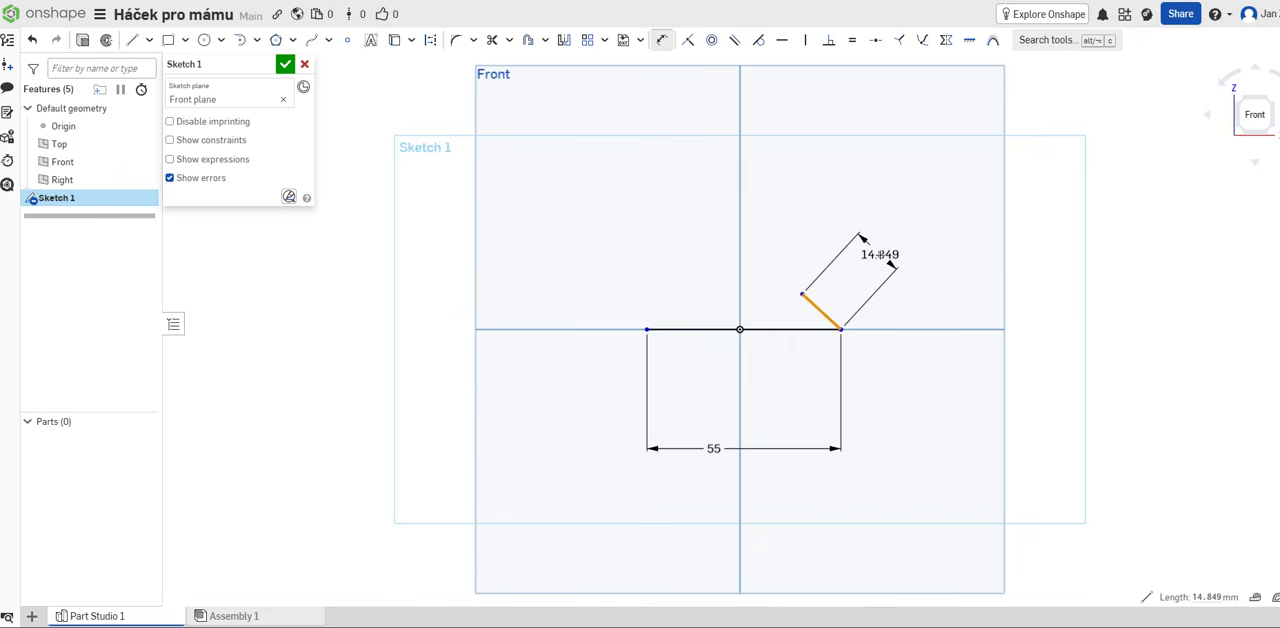
left_click(860, 237)
type("2")
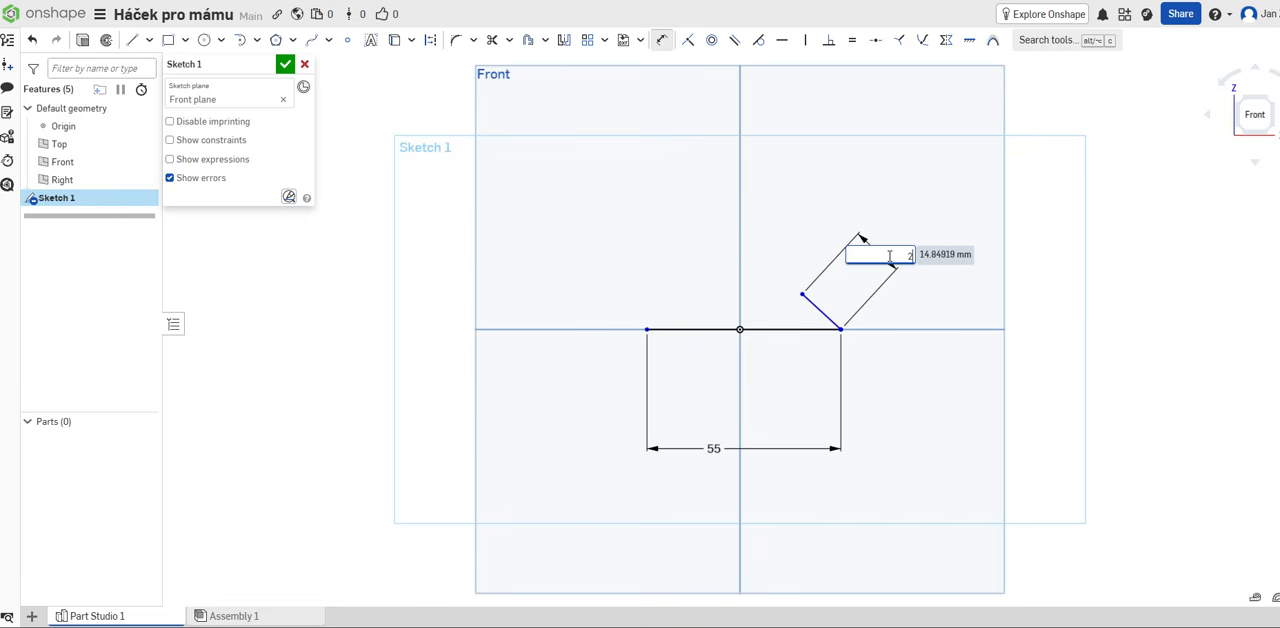
type("5")
key("Escape")
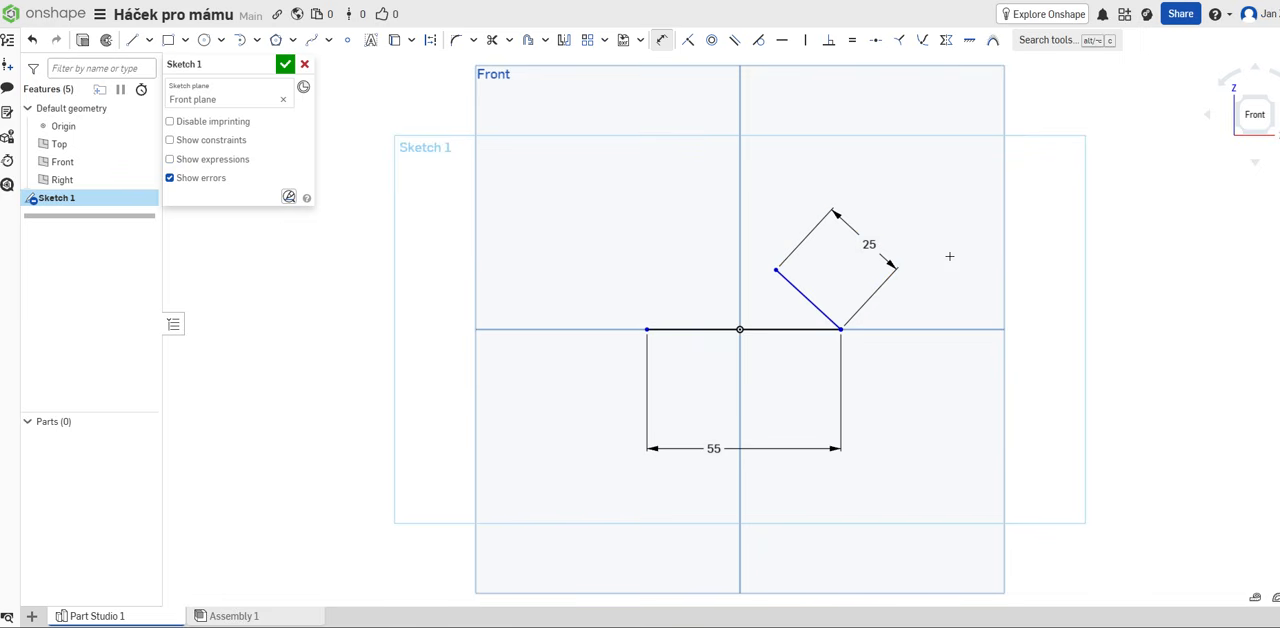
Step: Set the slanted line's length dimension to 22.5 mm
double_click(870, 244)
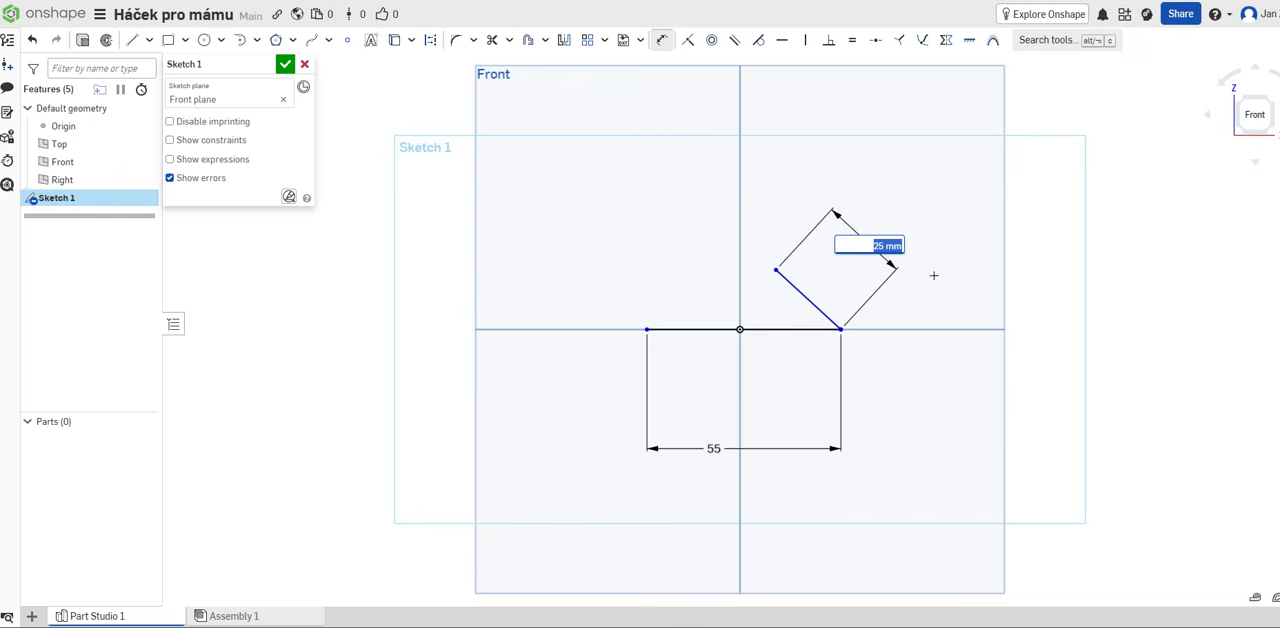
type("22.7")
key("Return")
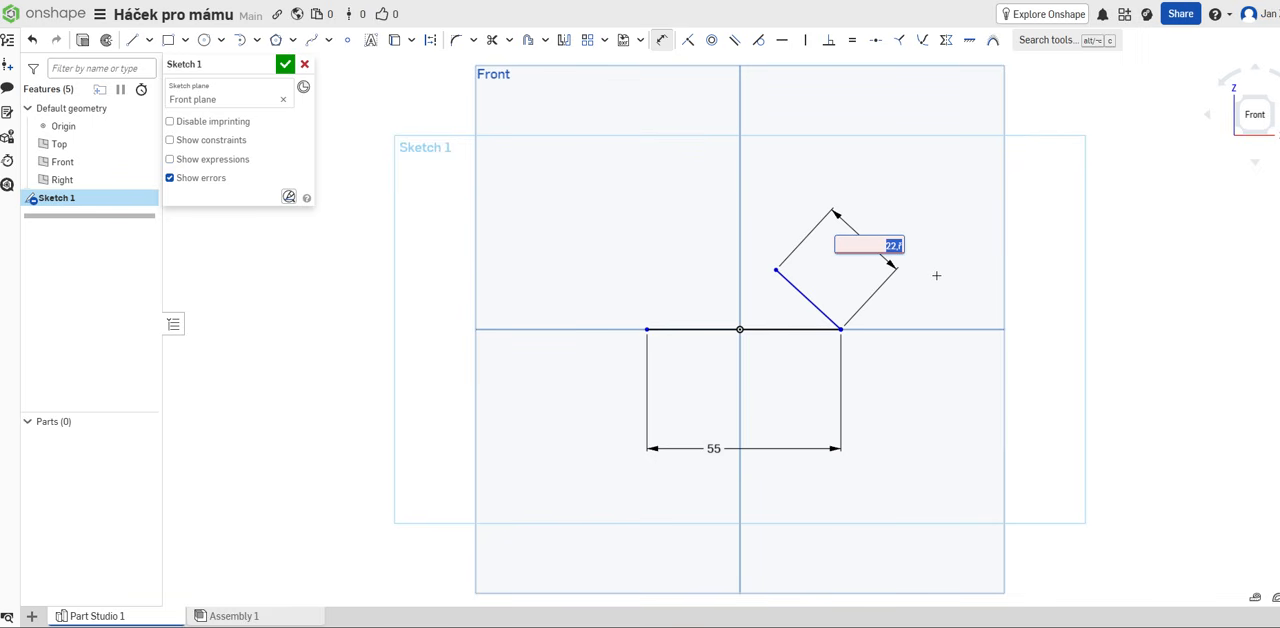
type("22")
key("Return")
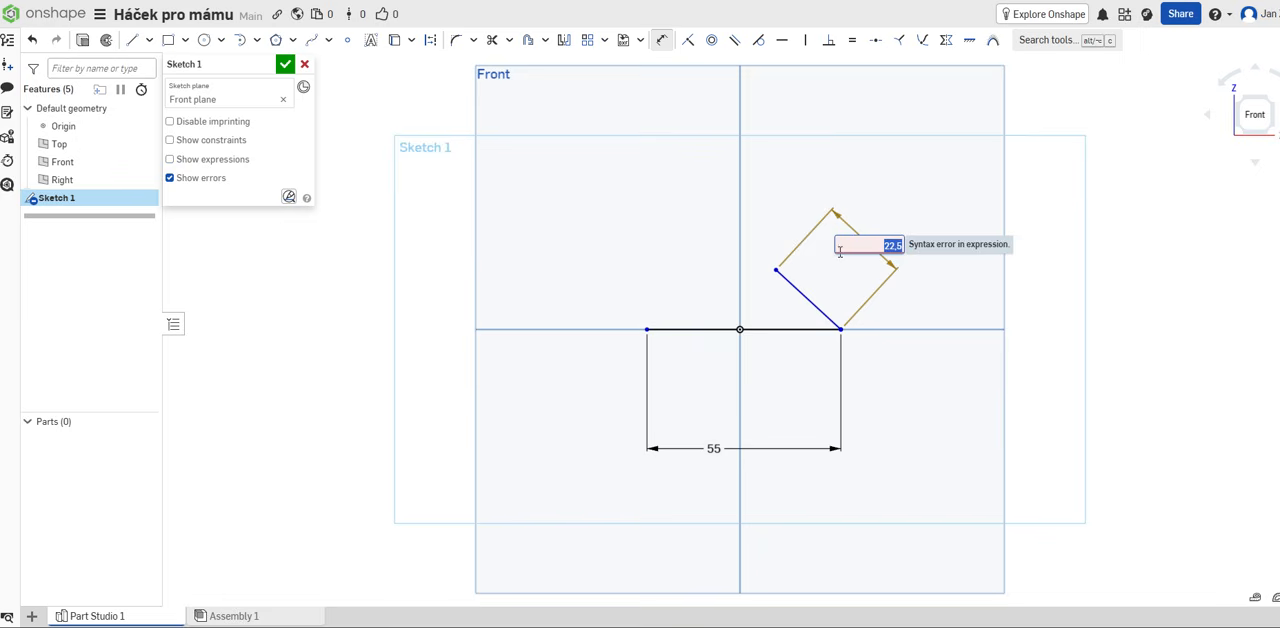
mouse_move(861, 247)
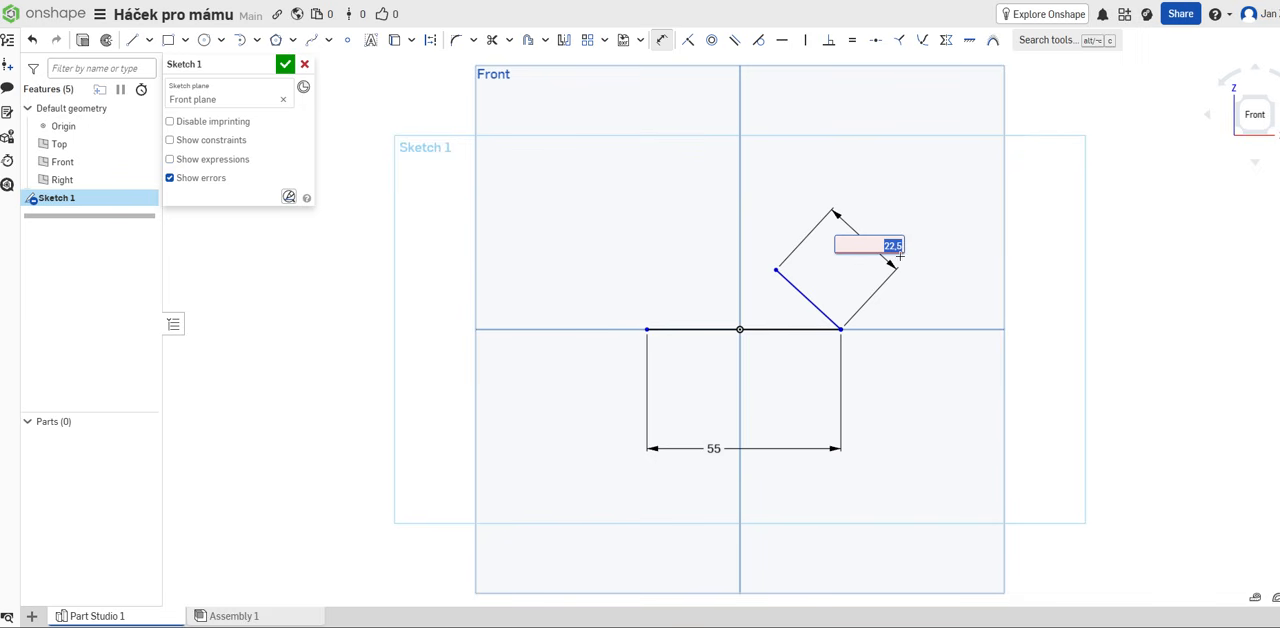
type("22")
key("Return")
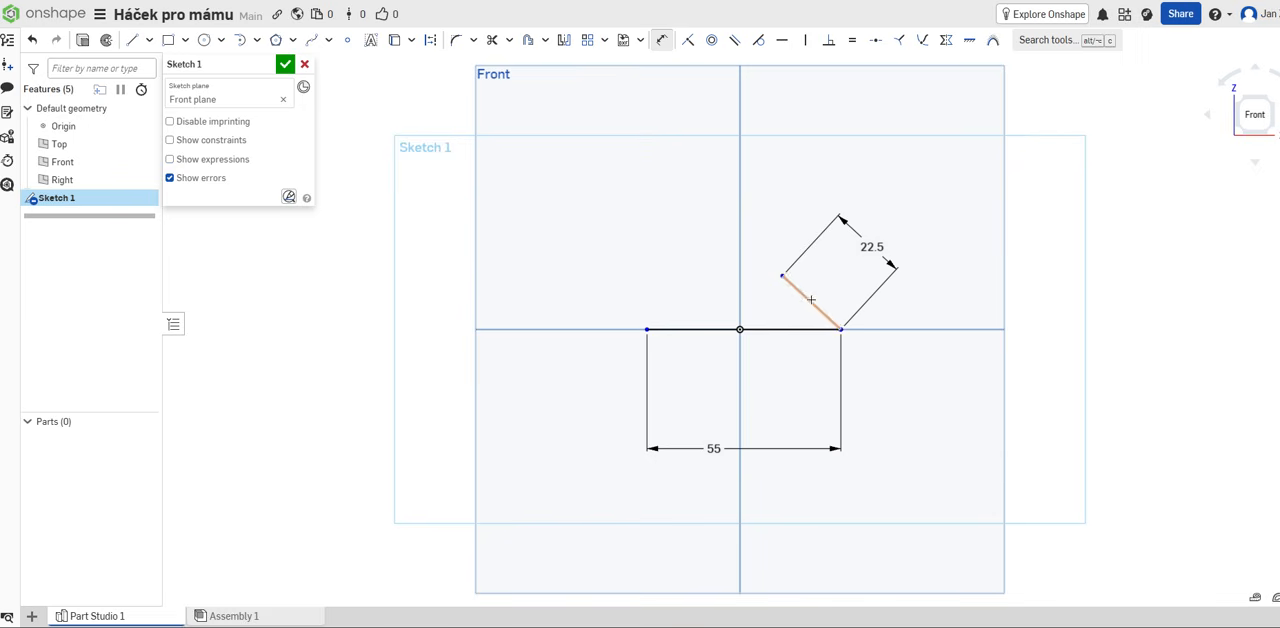
Step: Dimension the angle between the slanted line and the horizontal line to 55°
scroll(823, 297, "up", 2)
scroll(823, 297, "up", 1)
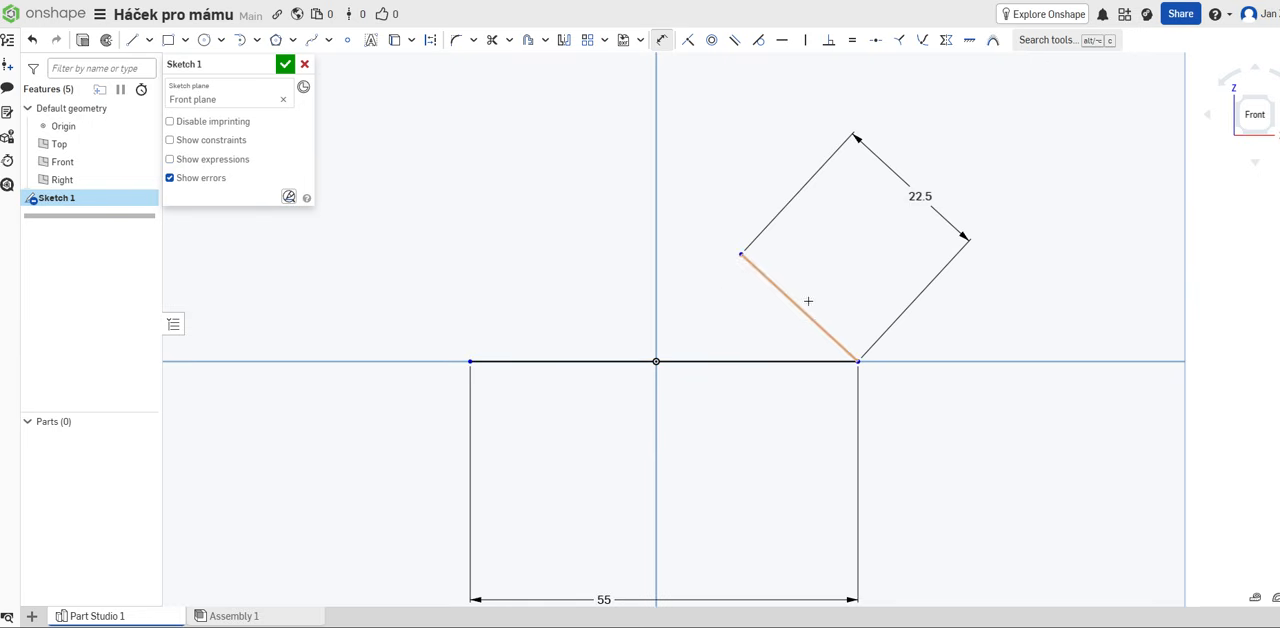
left_click(661, 40)
left_click(797, 308)
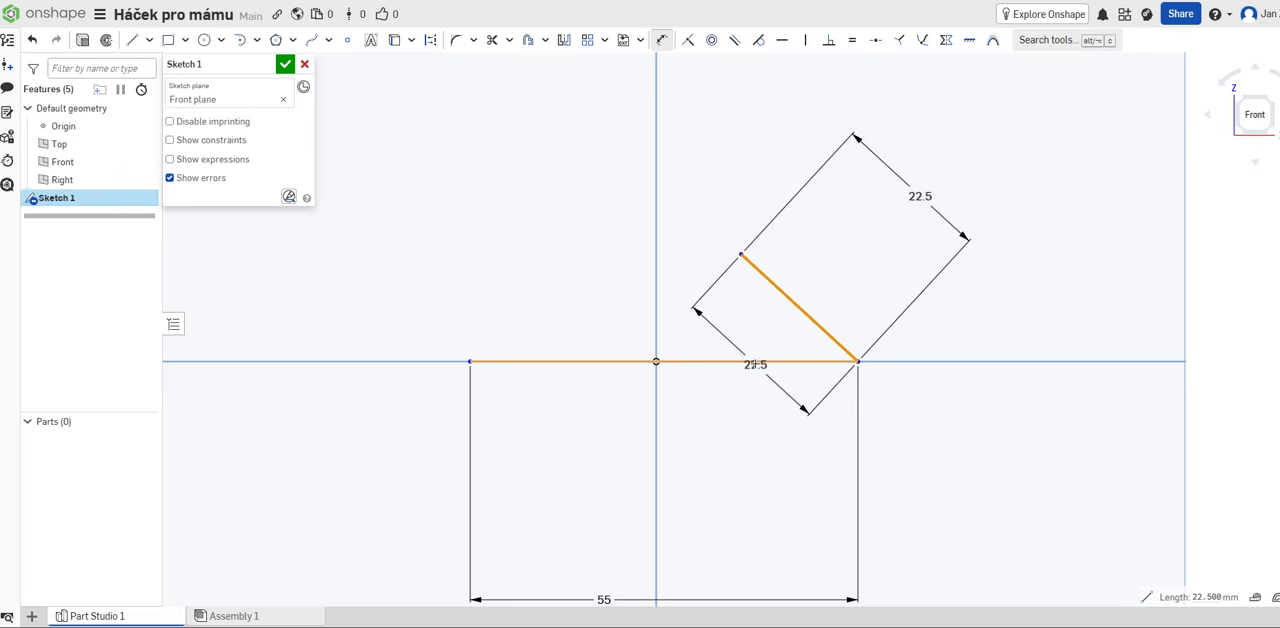
left_click(755, 362)
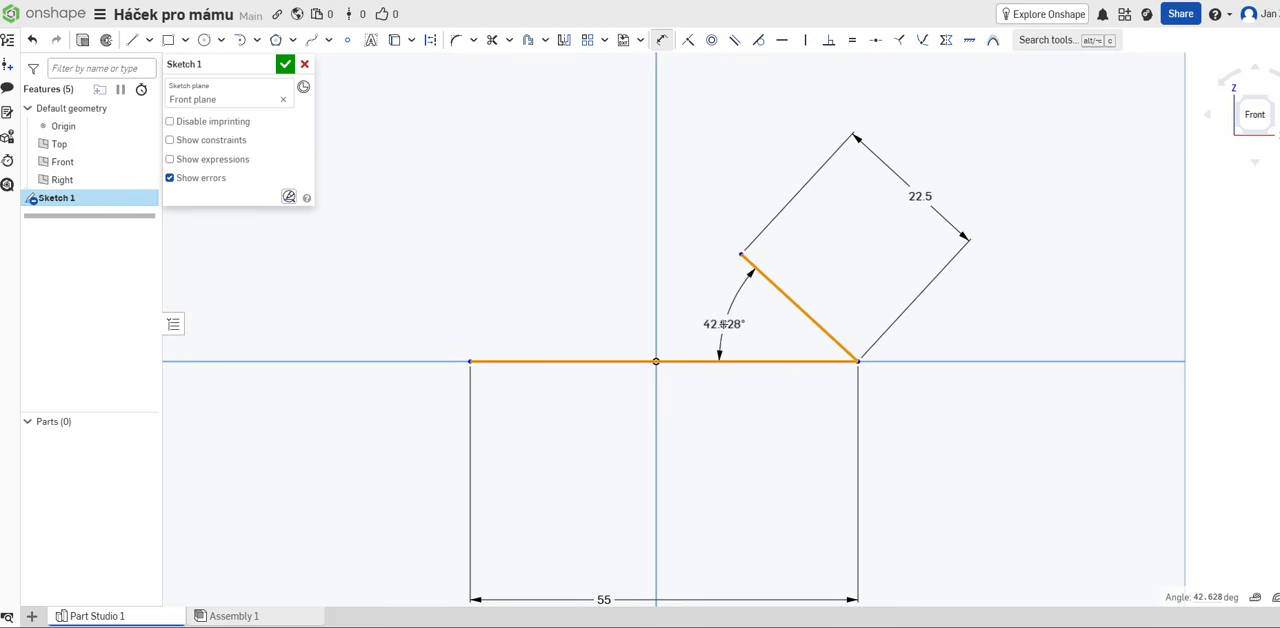
left_click(716, 322)
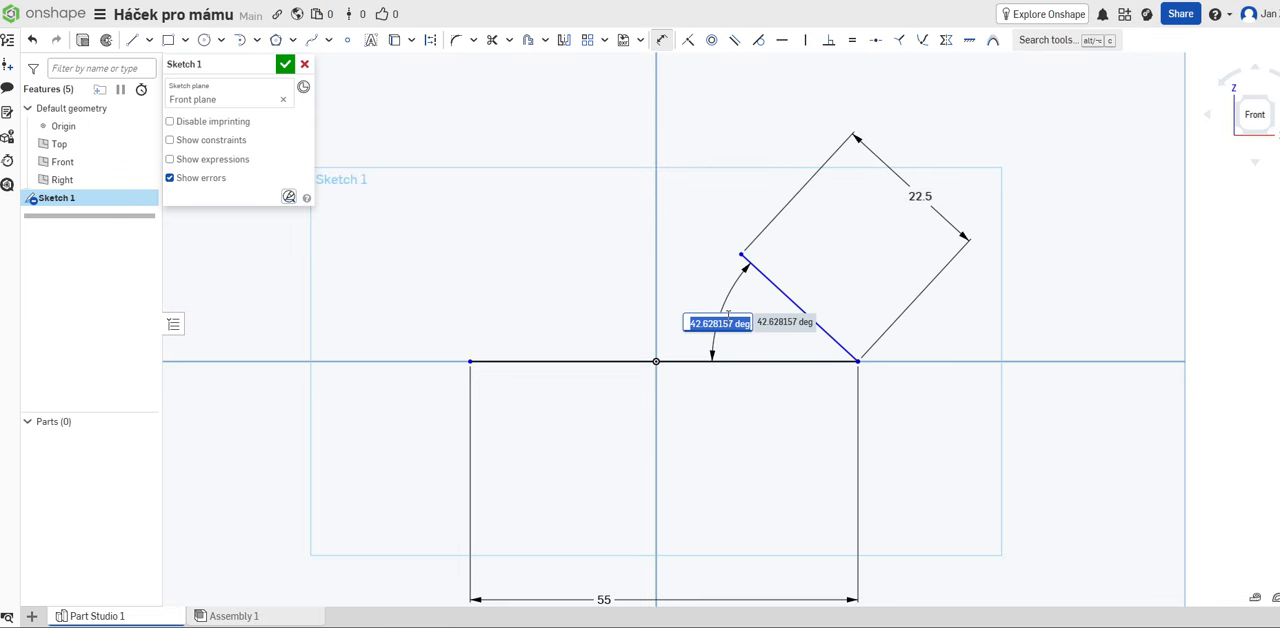
type("5")
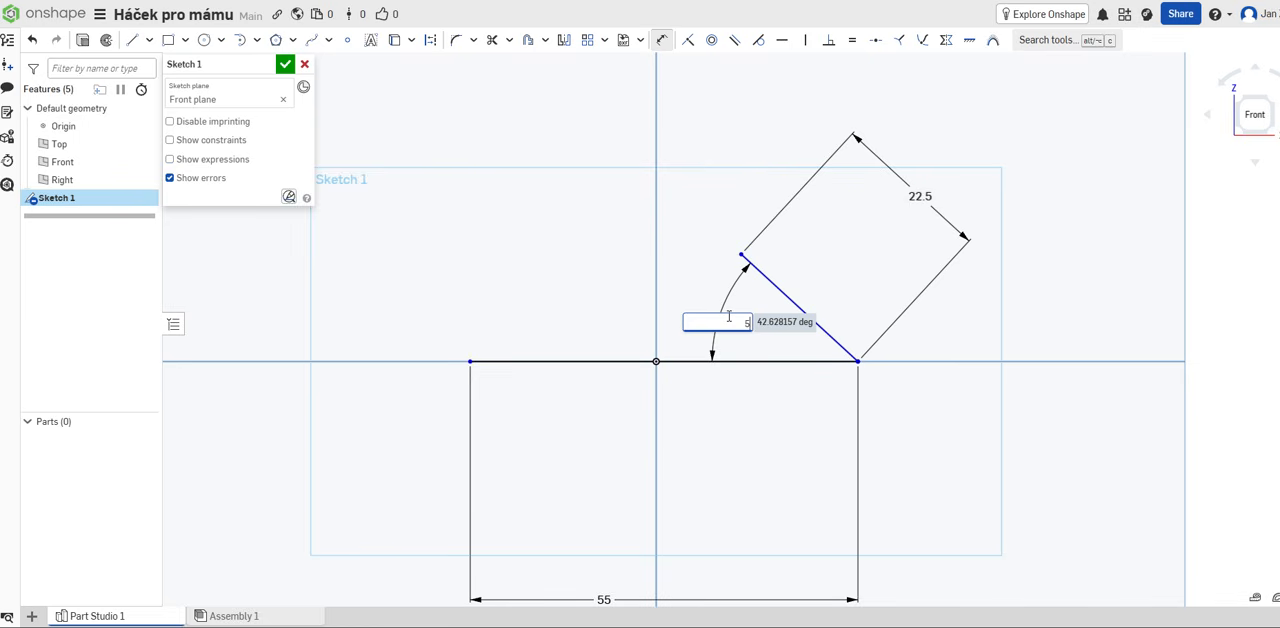
type("5")
key("Return")
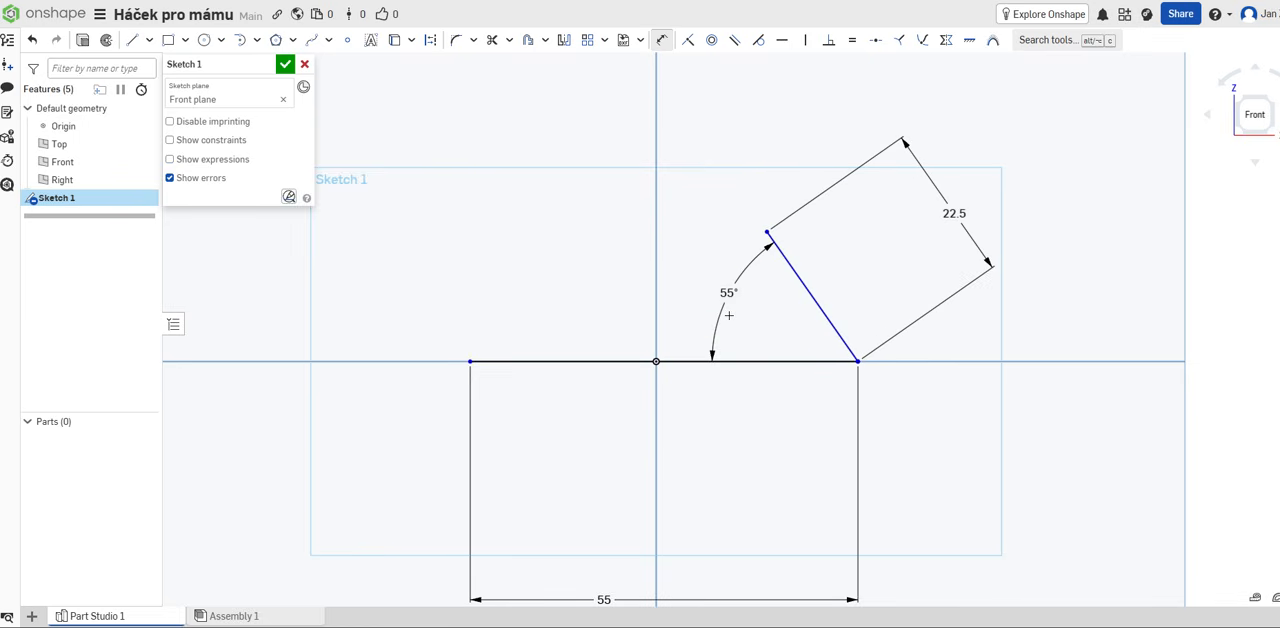
Step: Set the angle dimension between the slanted and horizontal lines to 60°
double_click(729, 292)
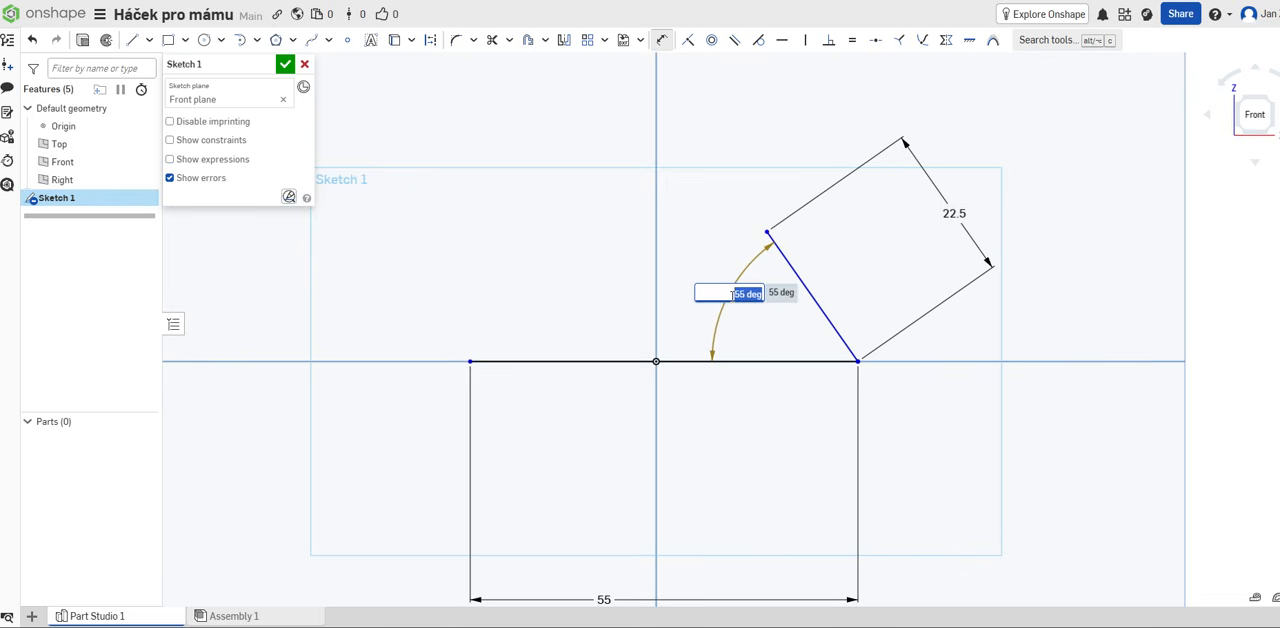
type("60")
key("Return")
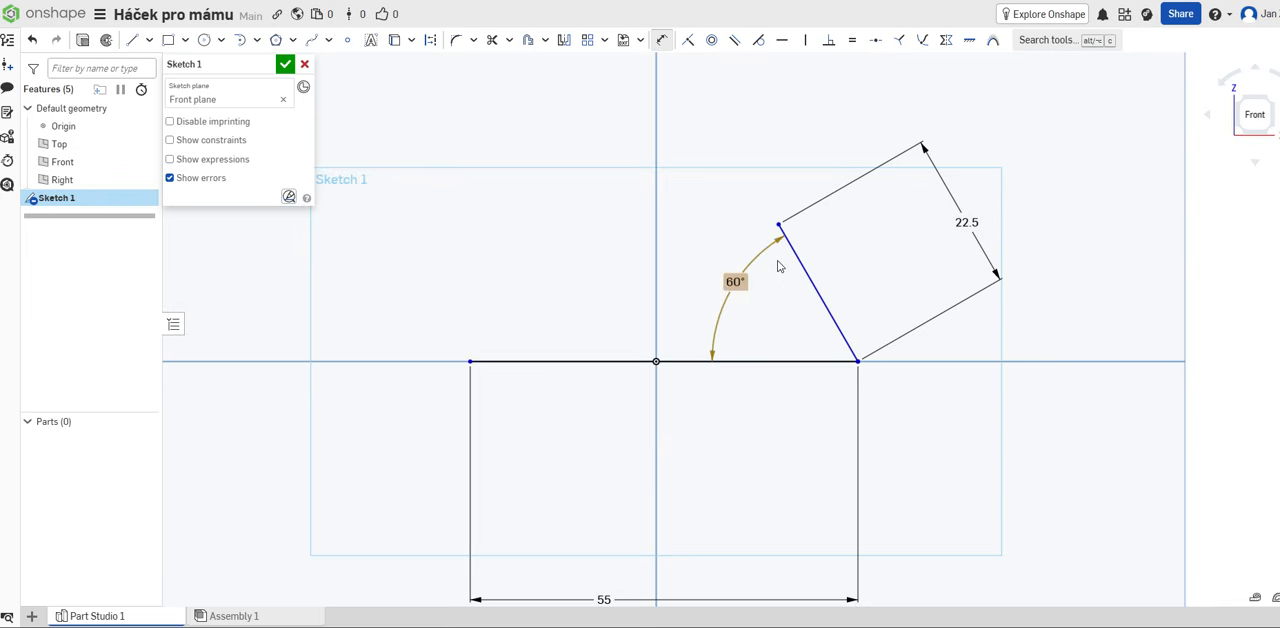
Step: Try a sketch fillet on the corner between the horizontal and slanted lines, and undo it
left_click(820, 289)
left_click(456, 45)
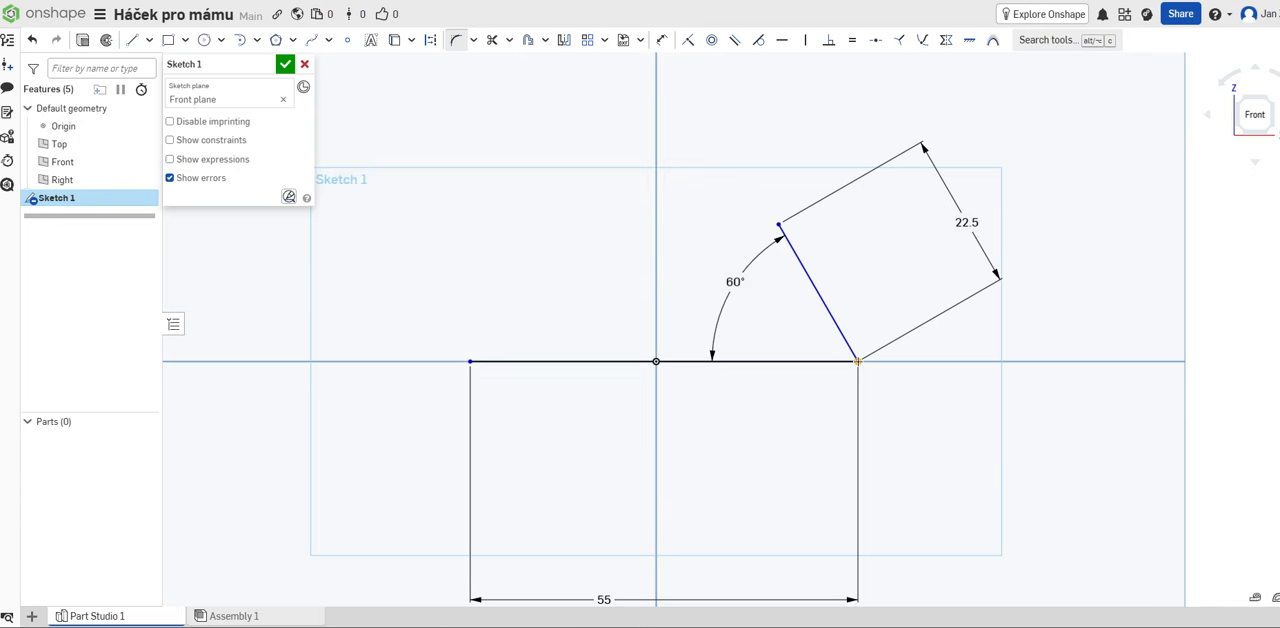
left_click(857, 361)
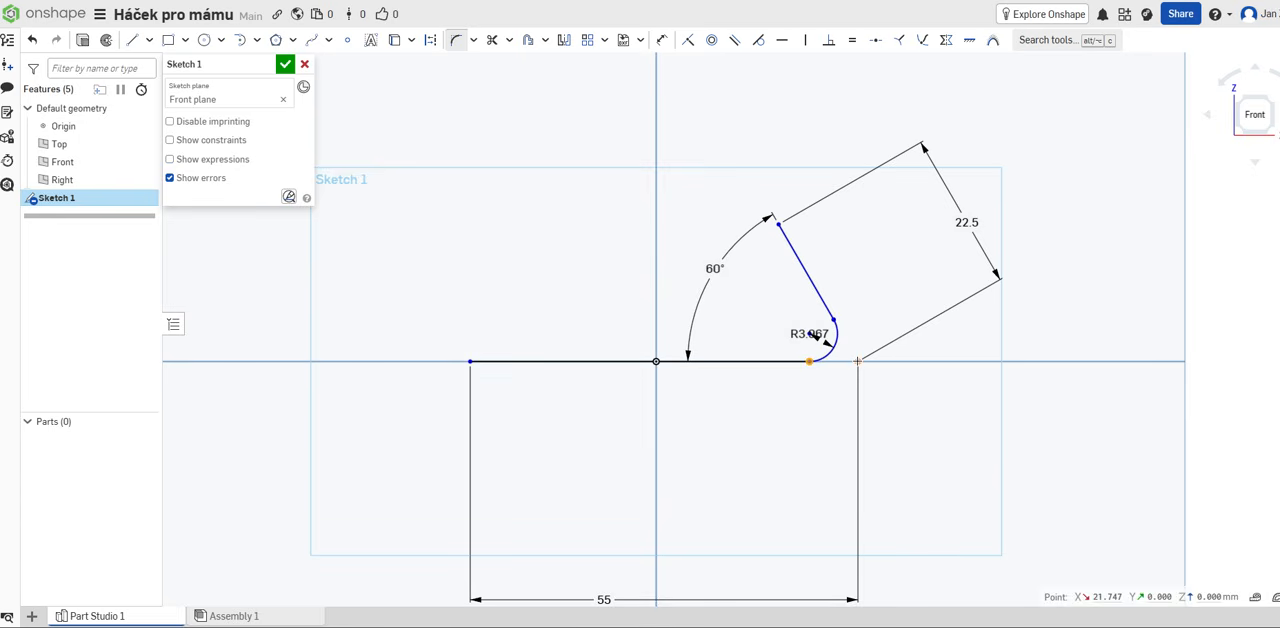
left_click(33, 42)
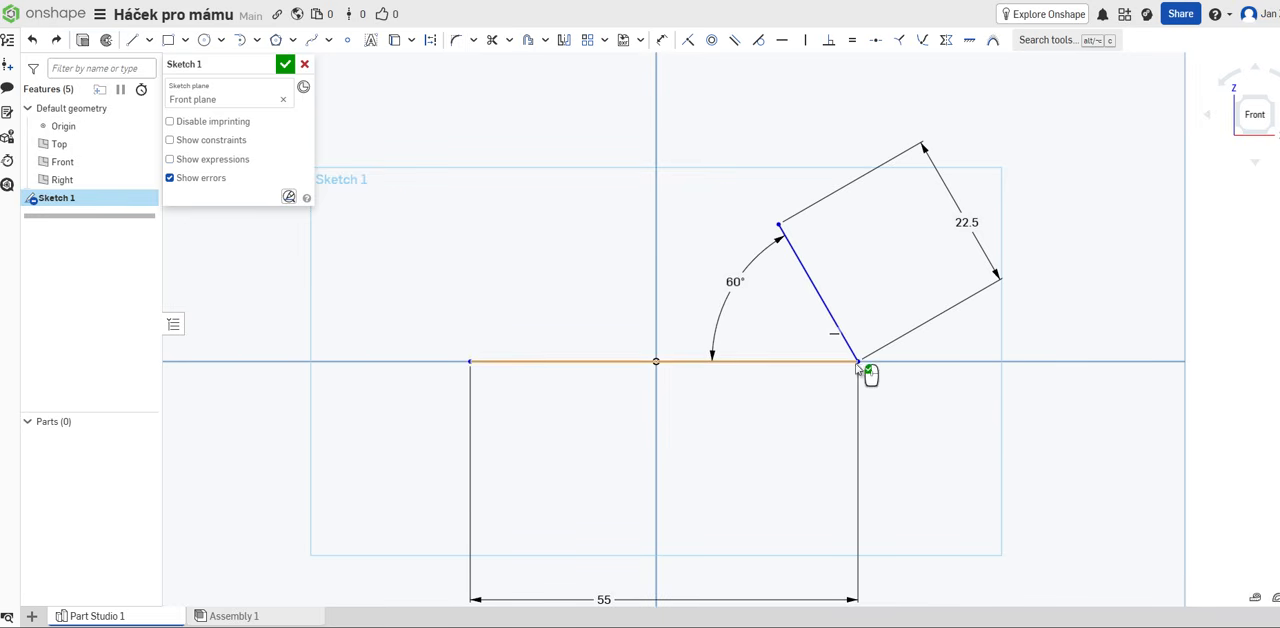
Step: Fillet the corner between the horizontal and slanted lines, move its radius label clear of the arc, and set the radius to 4 mm
left_click(456, 42)
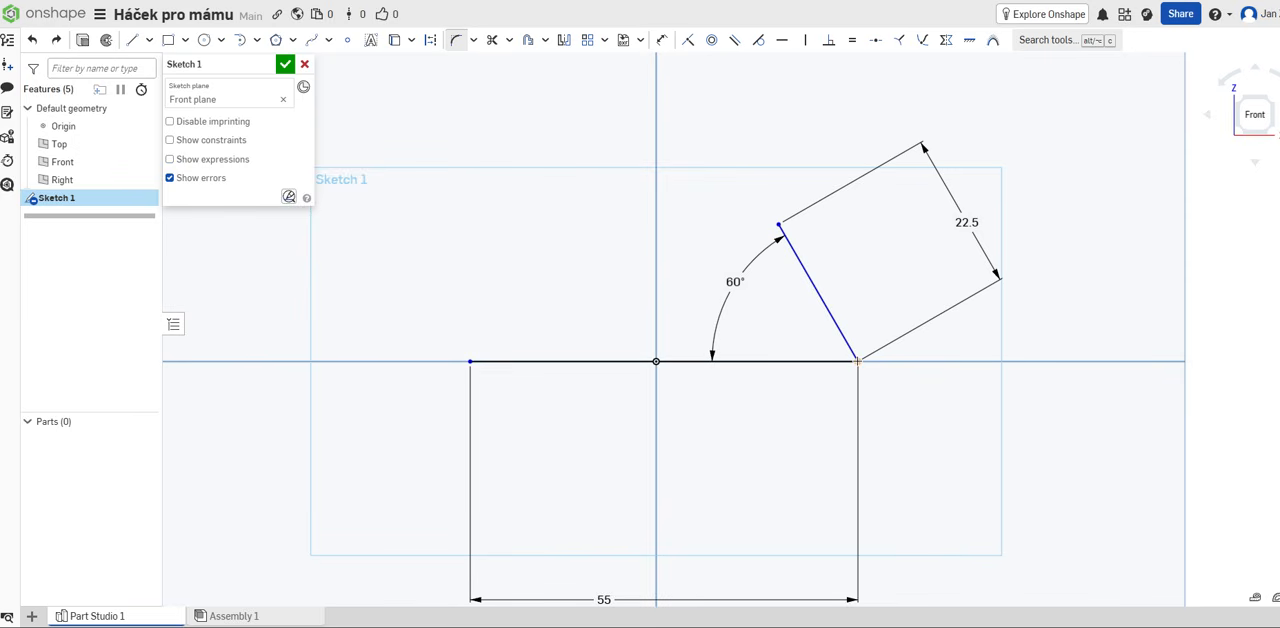
left_click_drag(857, 361, 818, 340)
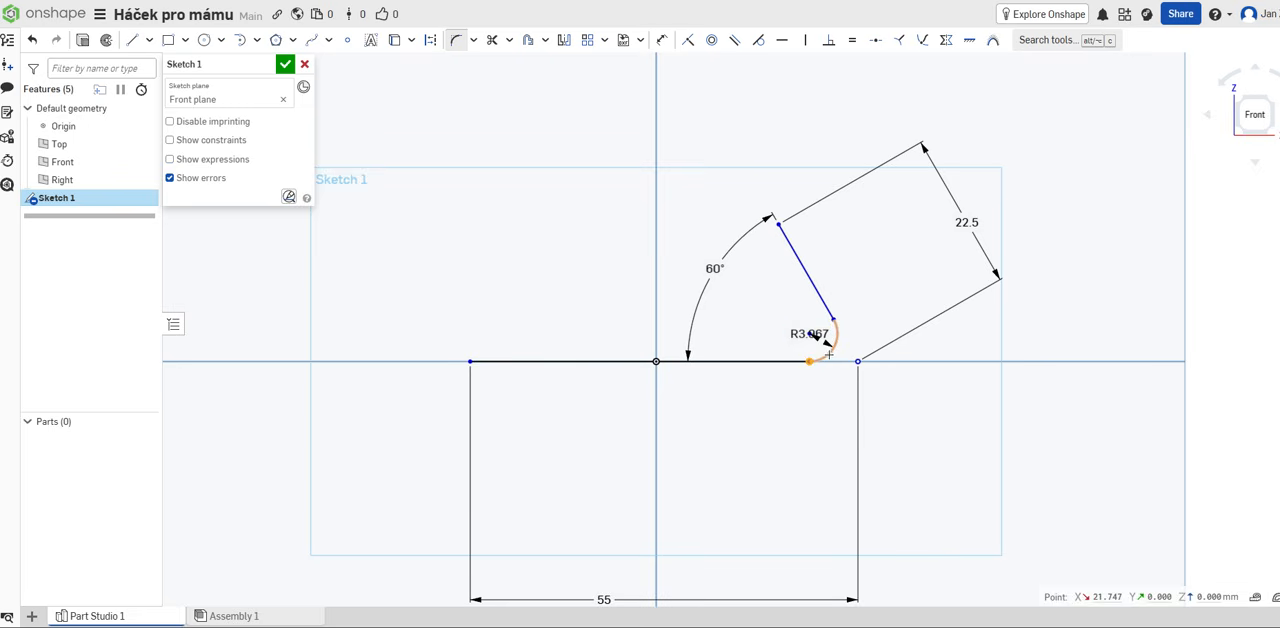
left_click(826, 352)
left_click(818, 336)
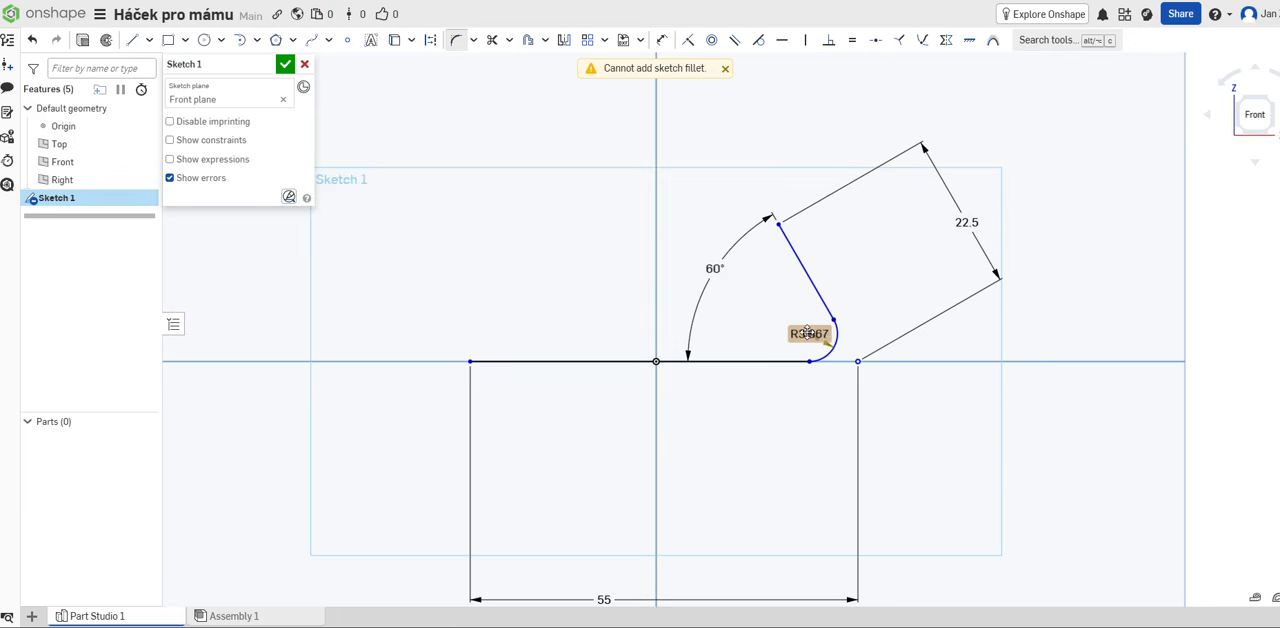
left_click_drag(808, 333, 766, 310)
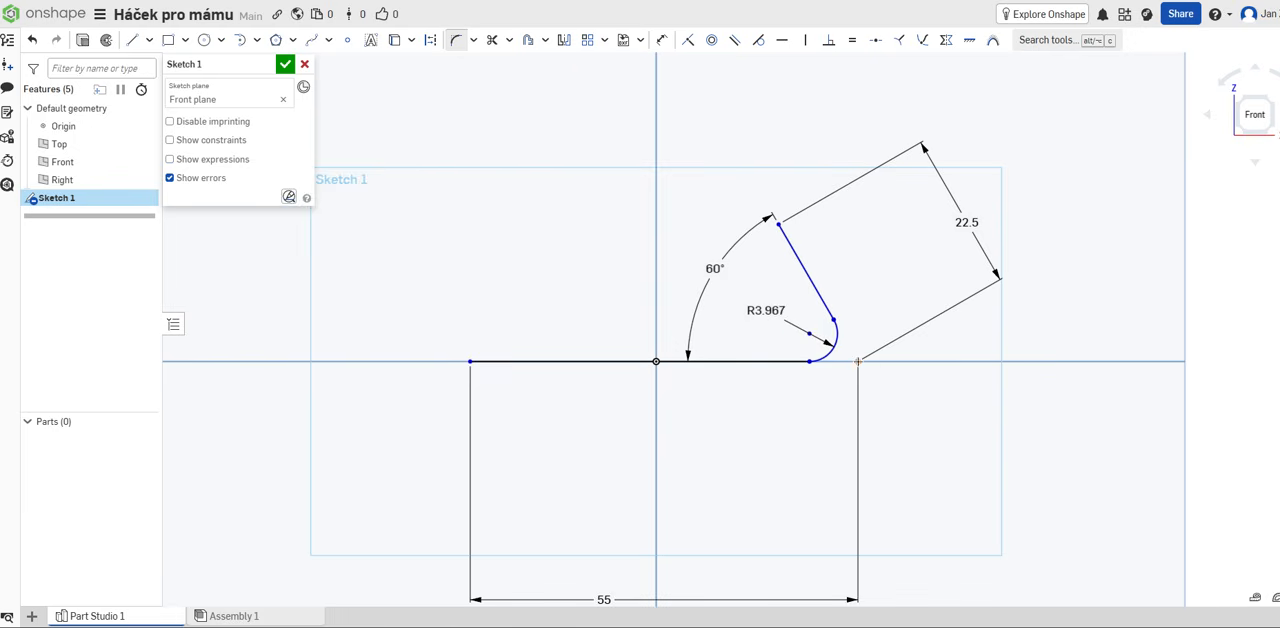
left_click(766, 311)
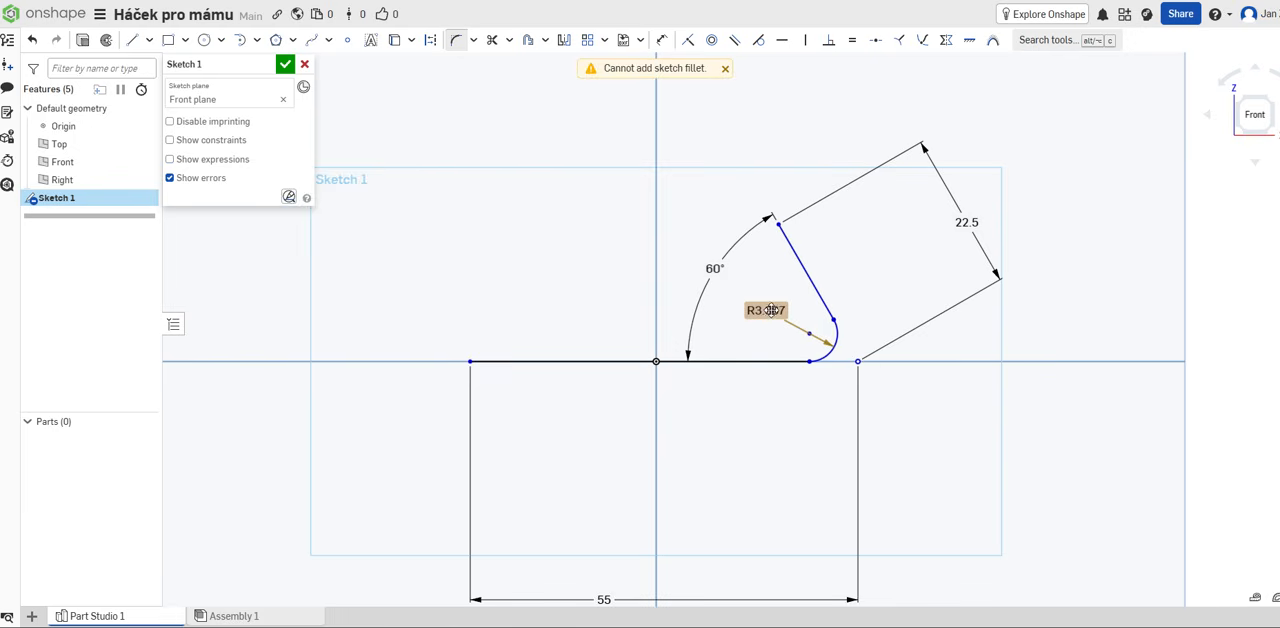
double_click(770, 312)
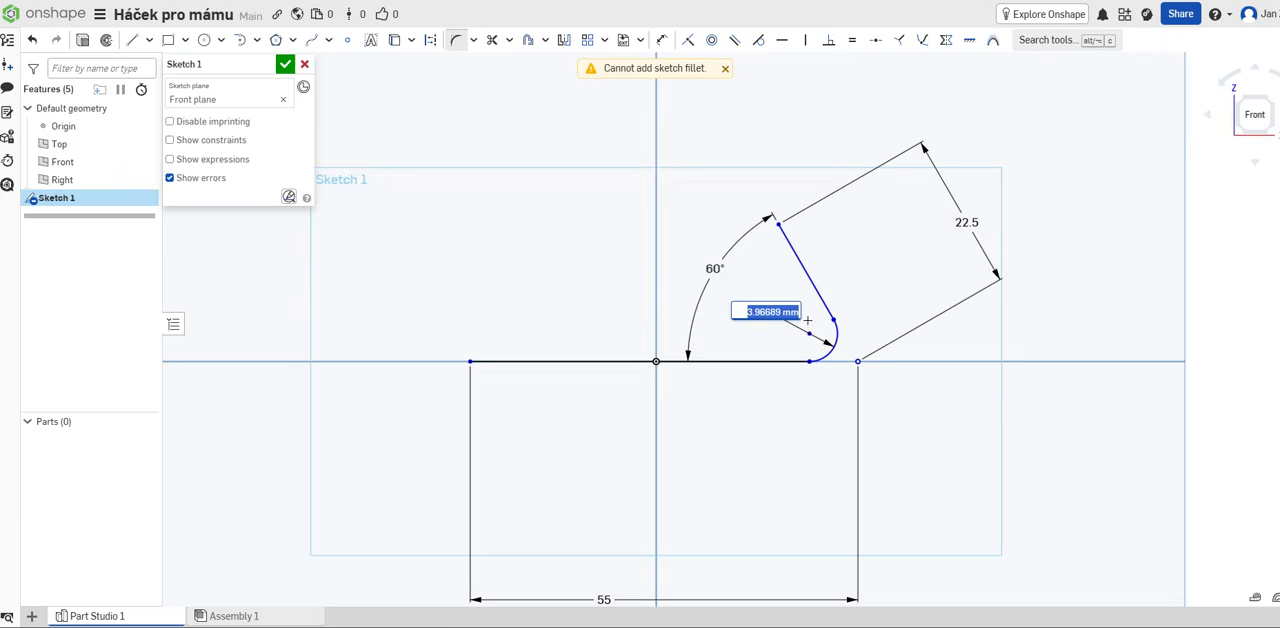
type("4")
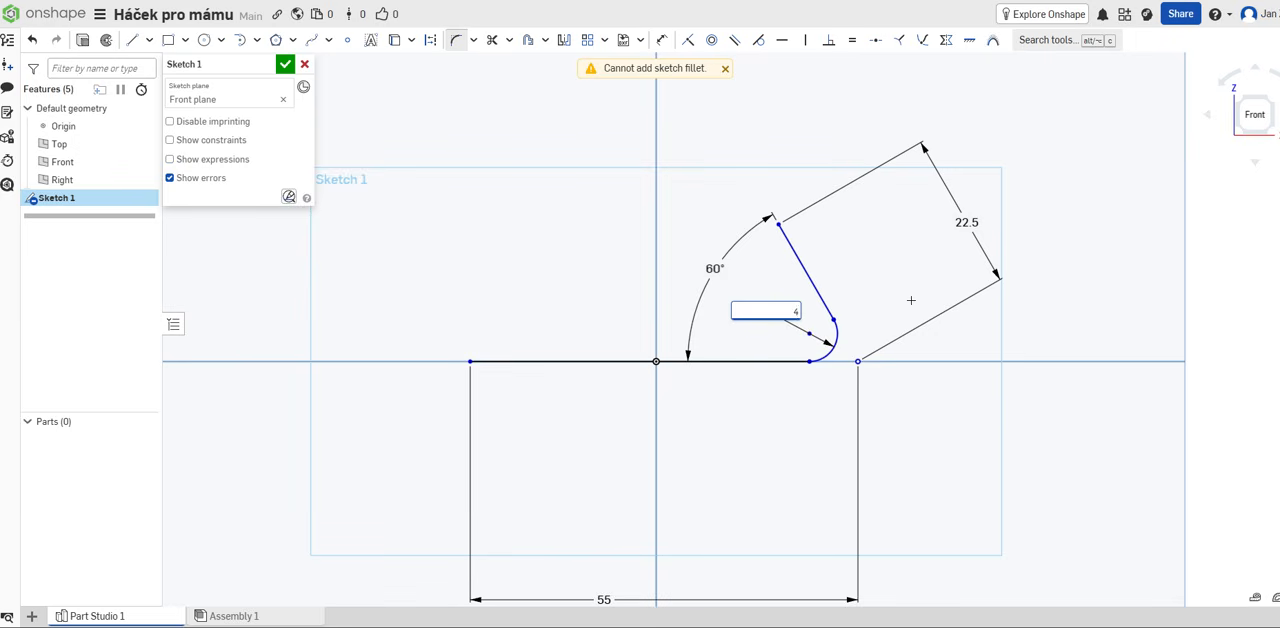
key("Return")
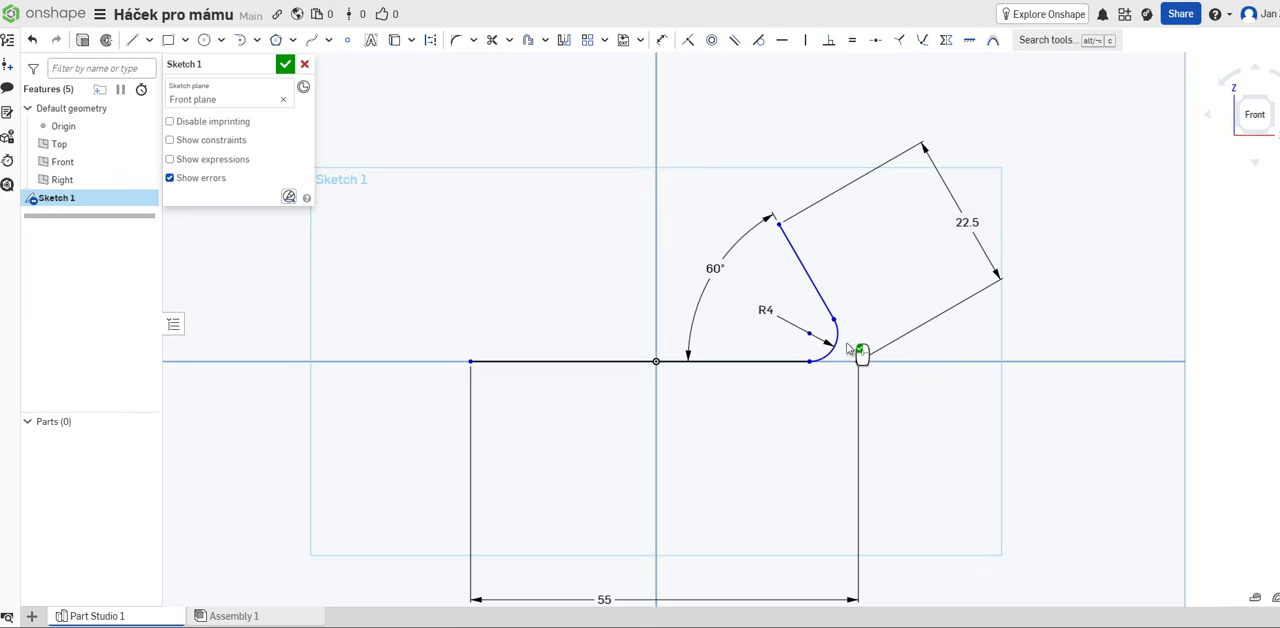
Step: Set the corner fillet's radius to 5 mm and finish the sketch
double_click(765, 310)
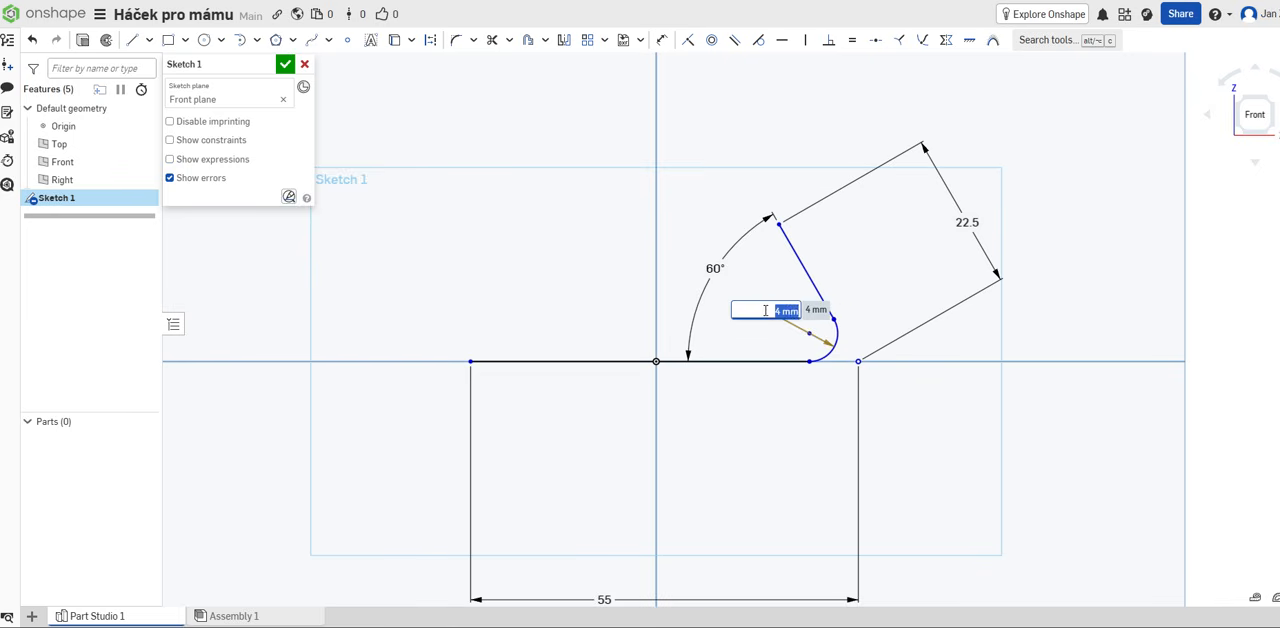
type("5")
key("Return")
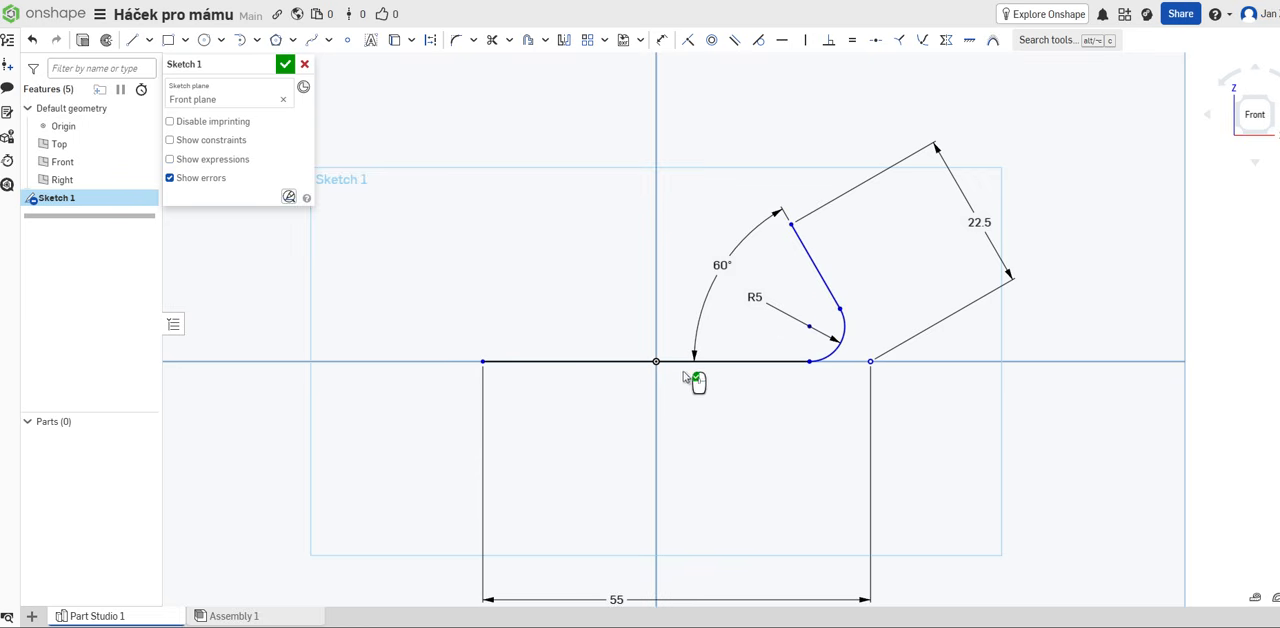
left_click(290, 66)
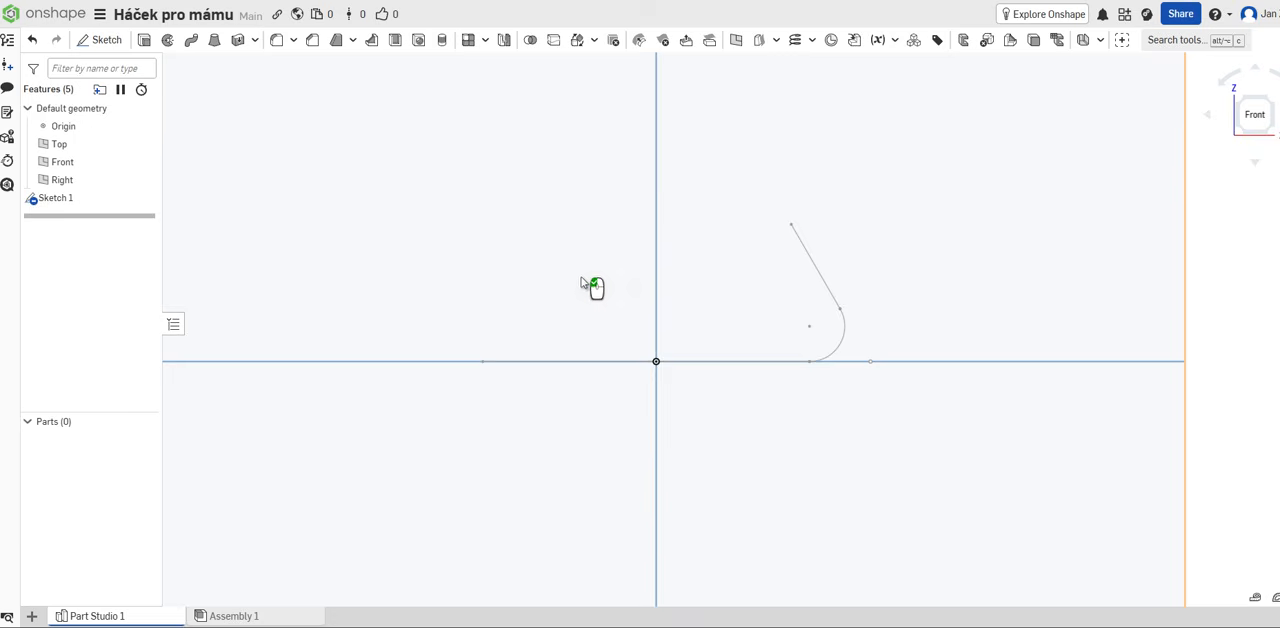
Step: Reopen Sketch 1 for editing and return to the Front view
mouse_move(583, 277)
right_mouse_down()
mouse_move(529, 320)
mouse_move(503, 317)
mouse_move(538, 310)
mouse_move(526, 304)
mouse_move(540, 295)
mouse_move(522, 297)
mouse_move(610, 288)
right_mouse_up()
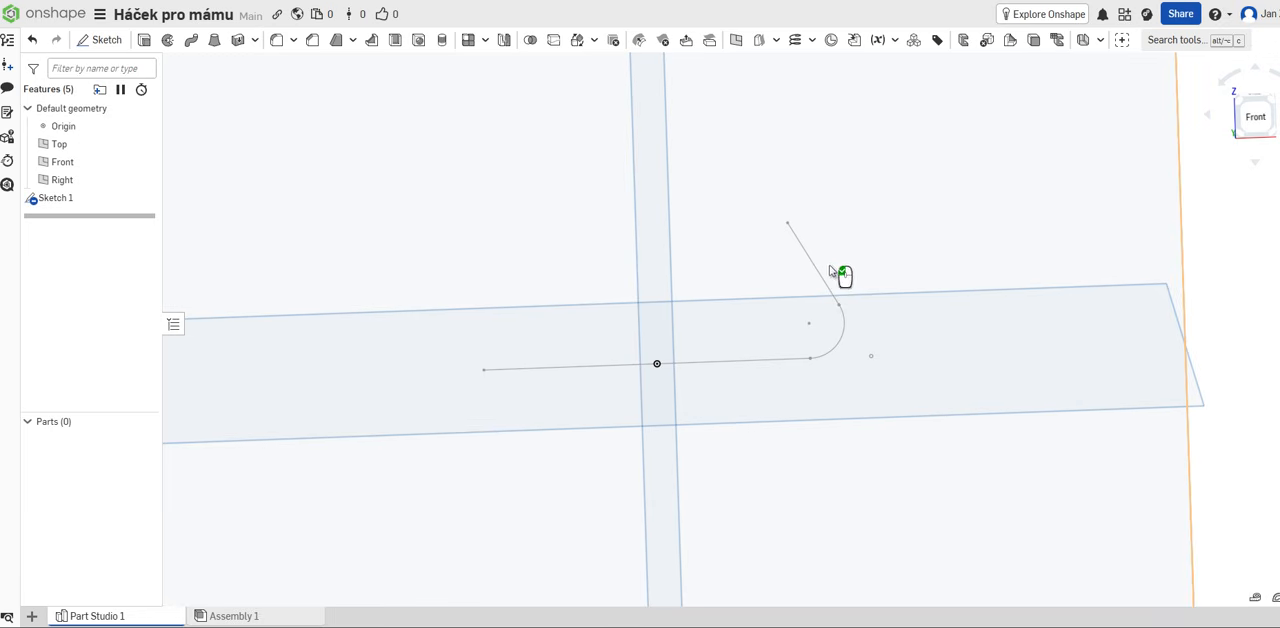
scroll(803, 288, "down", 2)
scroll(803, 290, "down", 1)
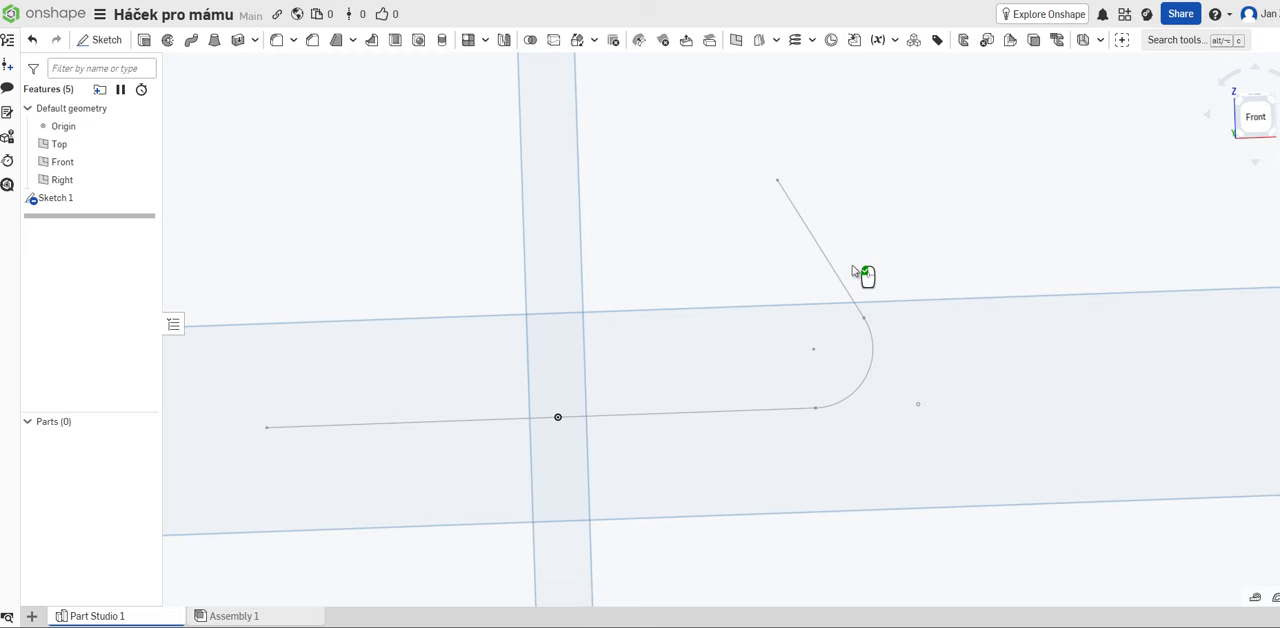
double_click(87, 204)
scroll(371, 214, "up", 1)
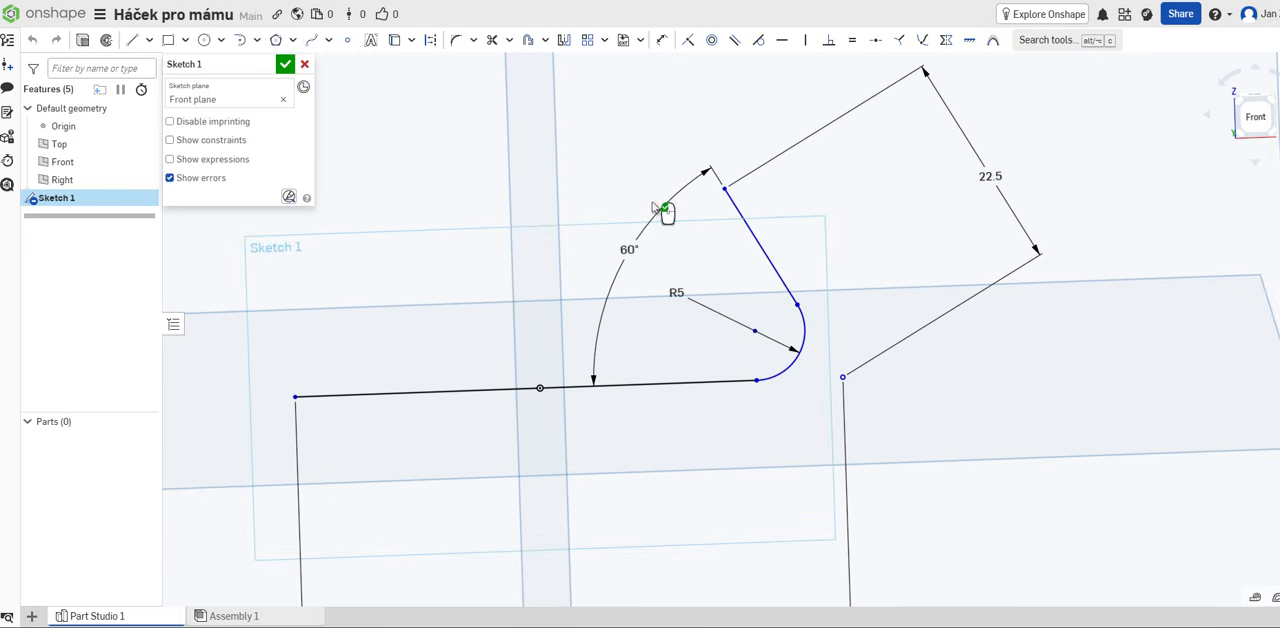
left_click(1258, 135)
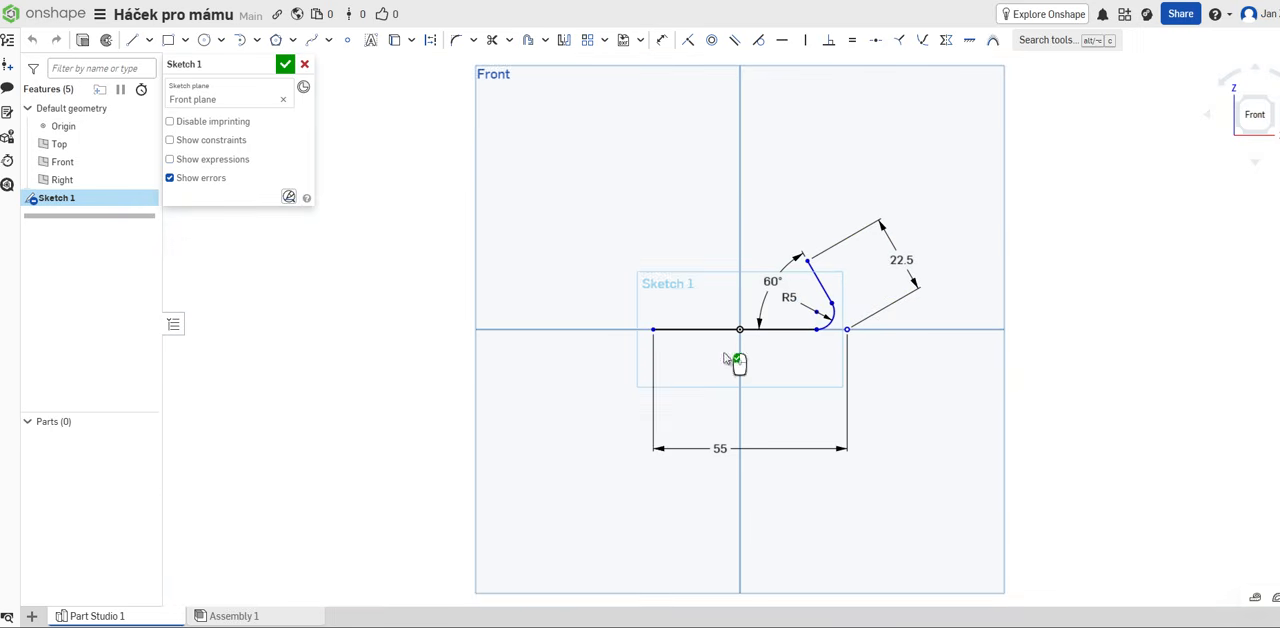
scroll(790, 345, "down", 3)
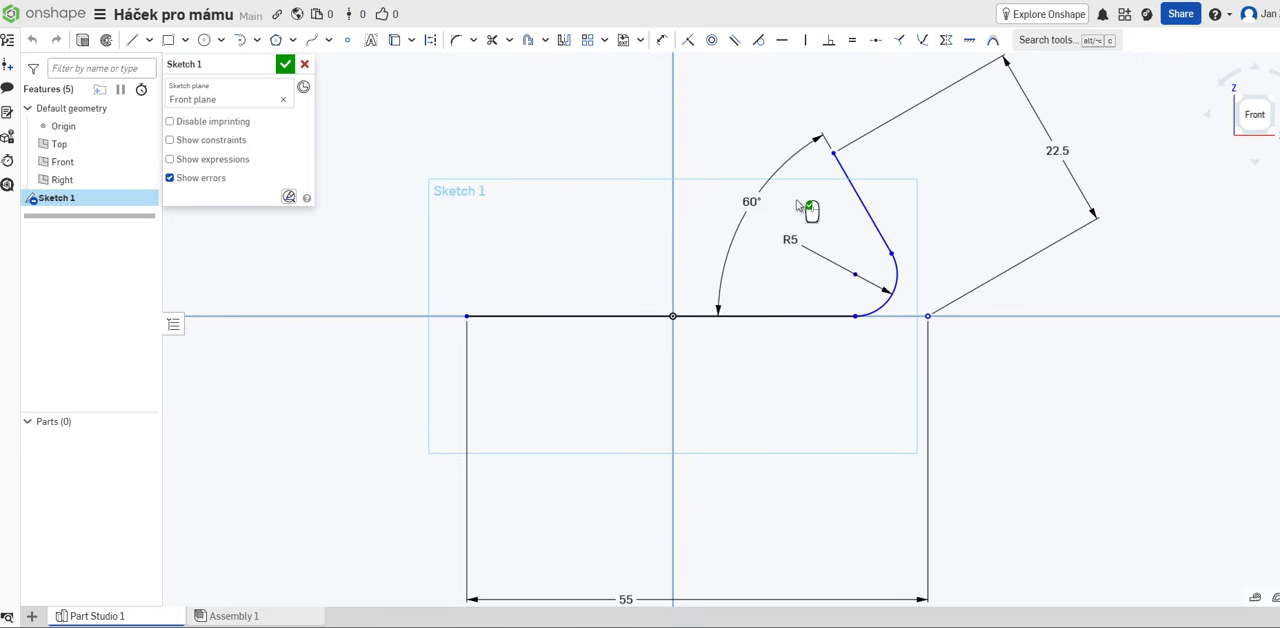
Step: Try sketching the outer outline as four connected lines, about 23 mm beside the slanted line and about 53 mm below the horizontal line
left_click(130, 42)
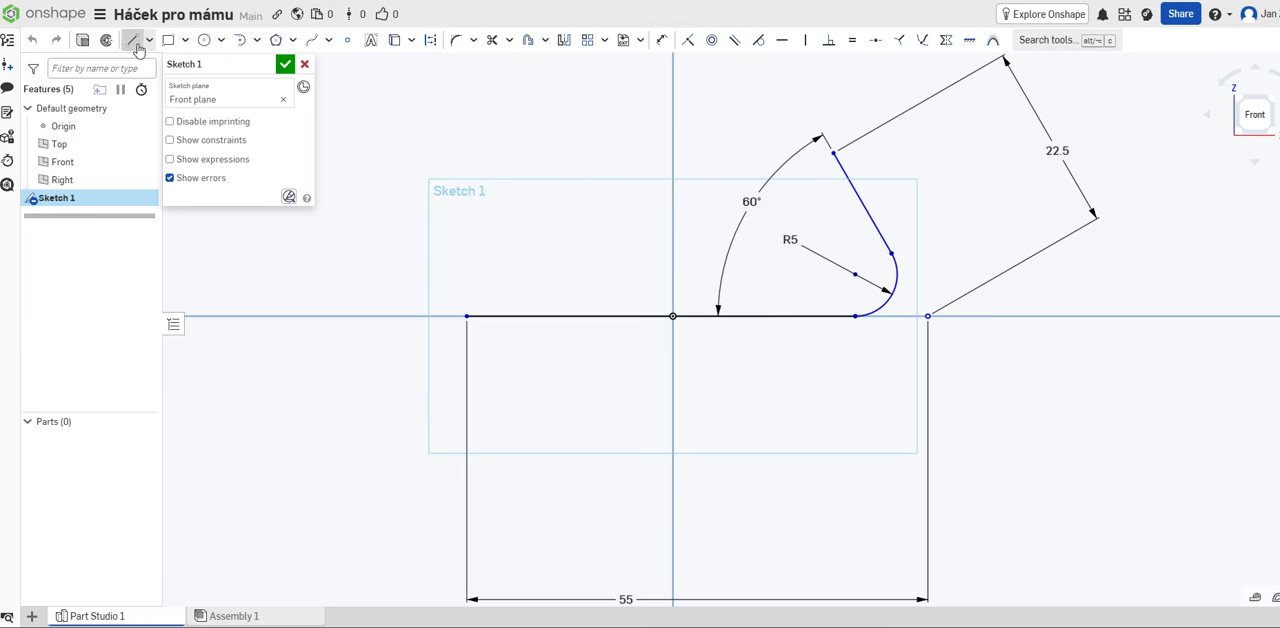
left_click(856, 139)
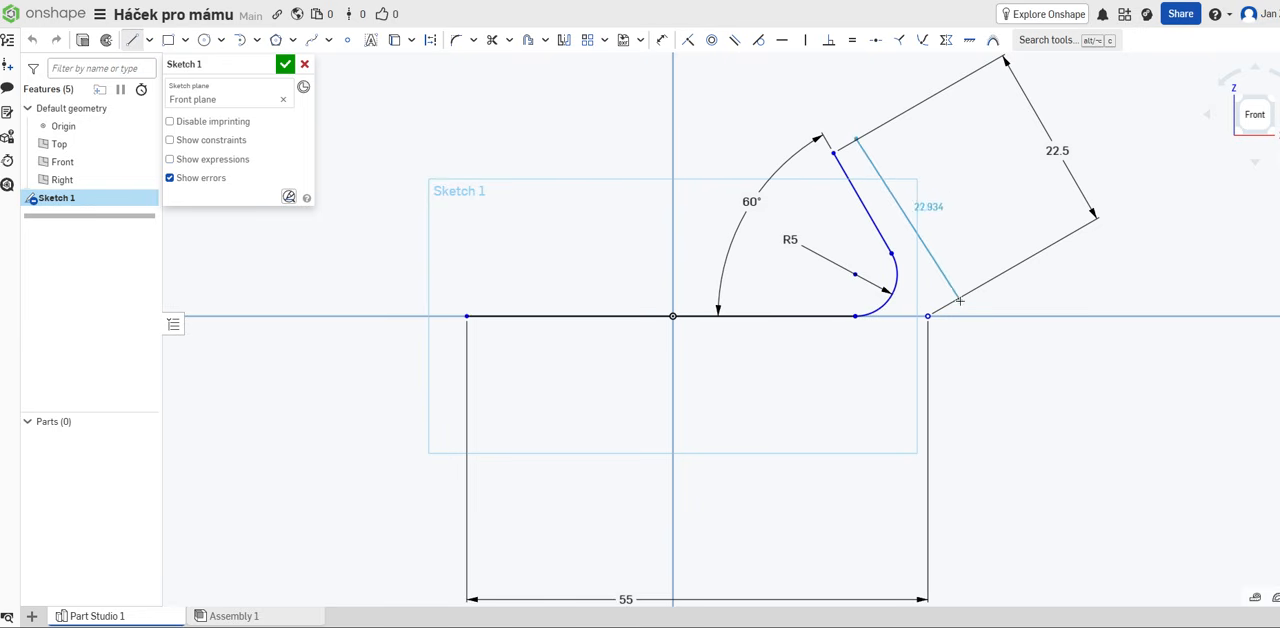
left_click(960, 300)
left_click(951, 339)
left_click(907, 353)
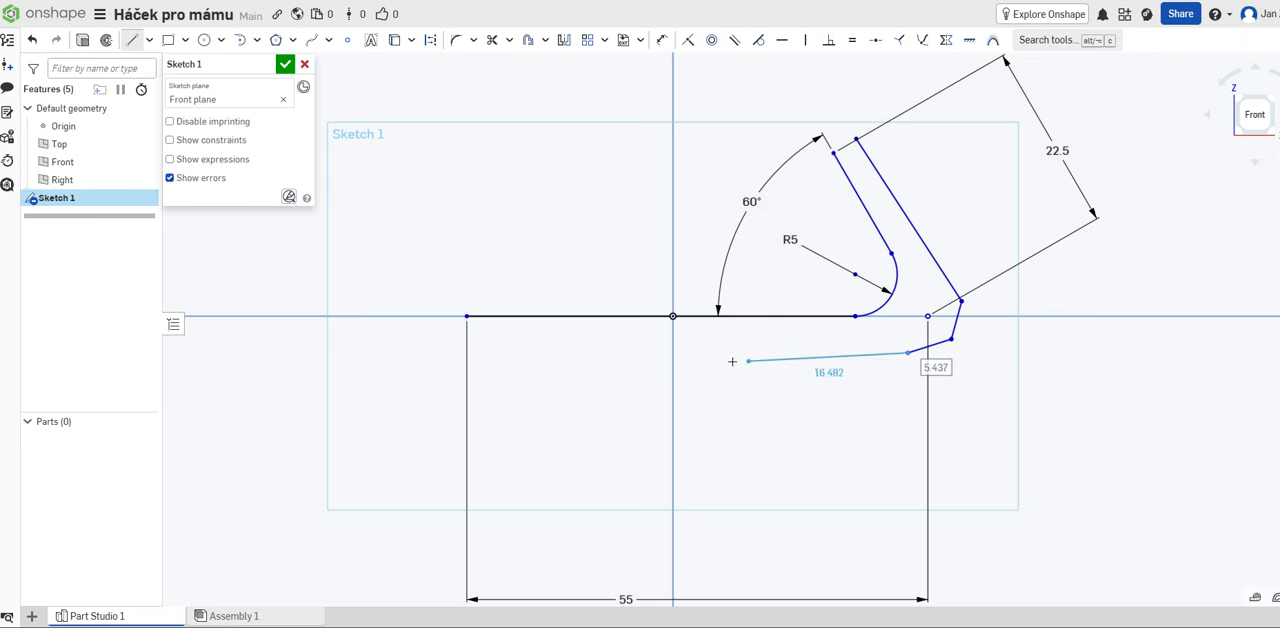
left_click(468, 347)
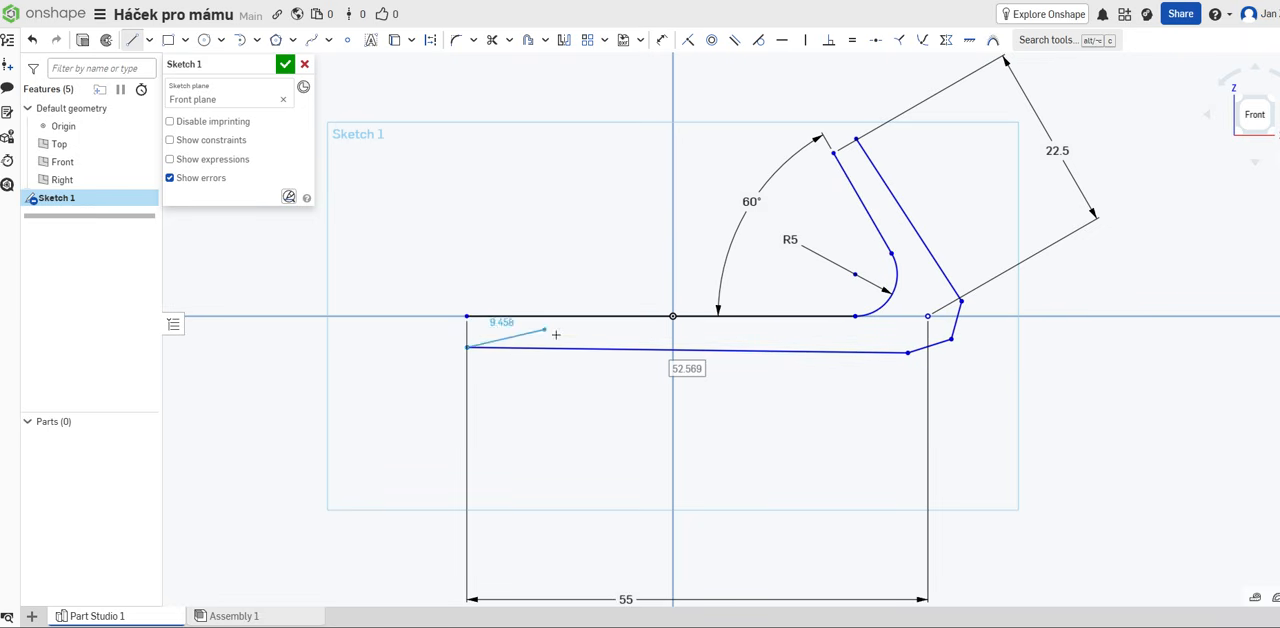
Step: Undo all the connected lines drawn outside the hook profile
left_click(28, 43)
left_click(32, 43)
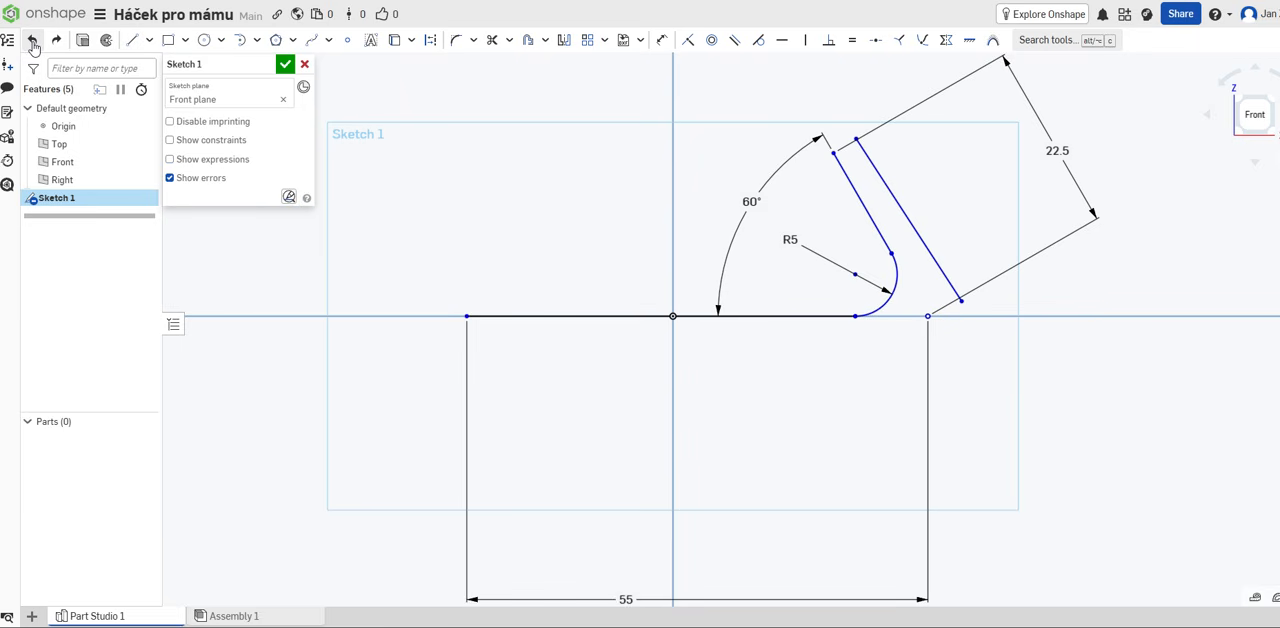
left_click(32, 43)
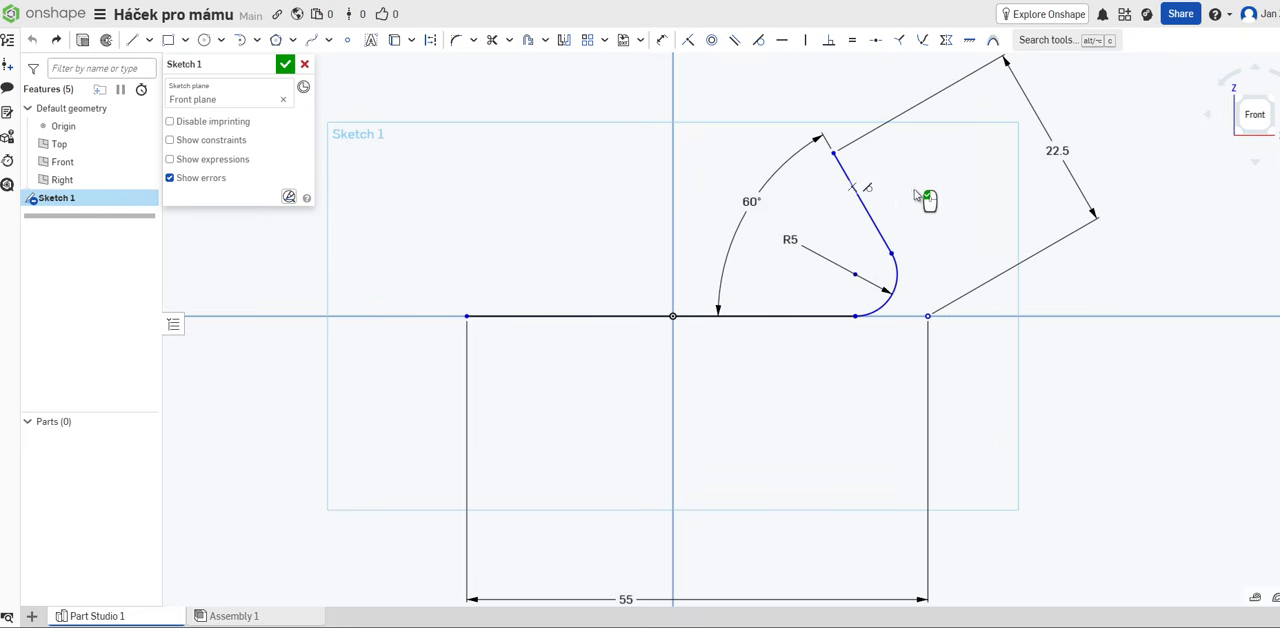
Step: Offset the slanted line, corner arc and horizontal line outward together by 4.5 mm and finish the sketch
left_click(527, 42)
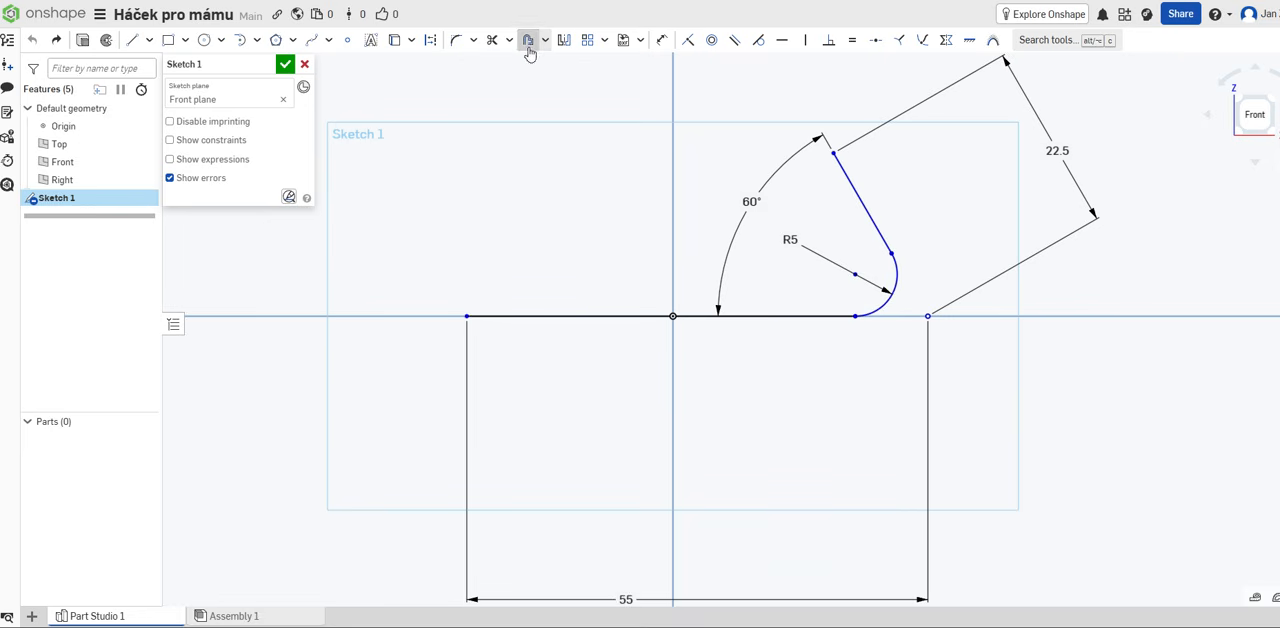
left_click(858, 194)
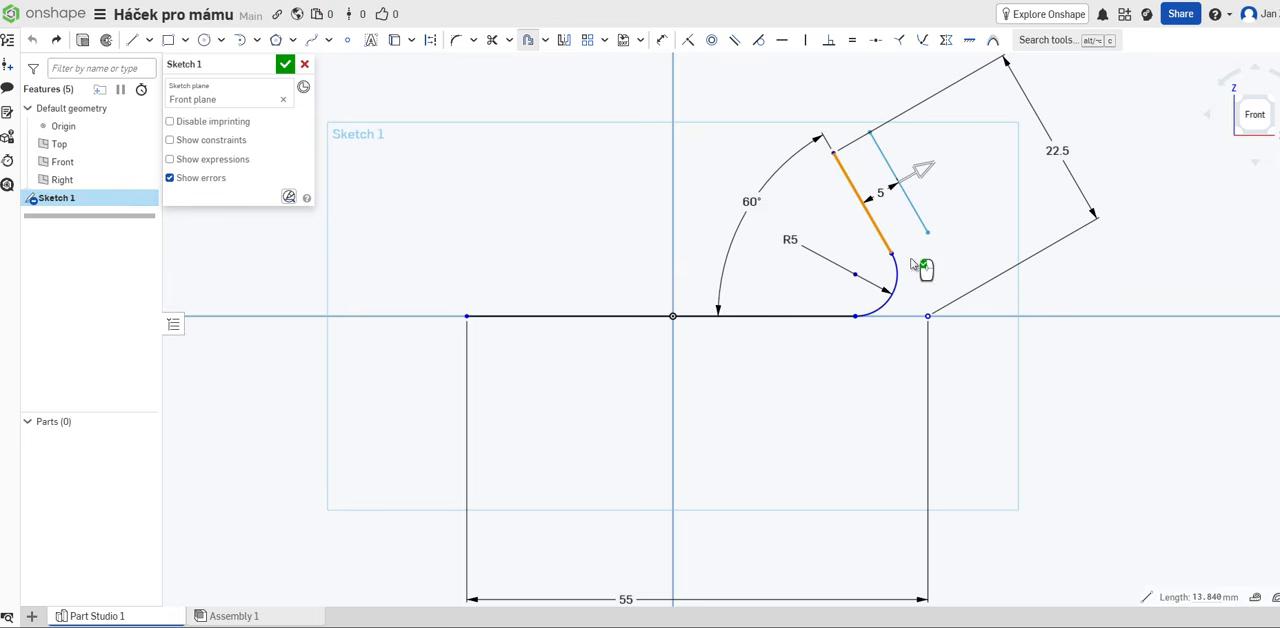
left_click(897, 270)
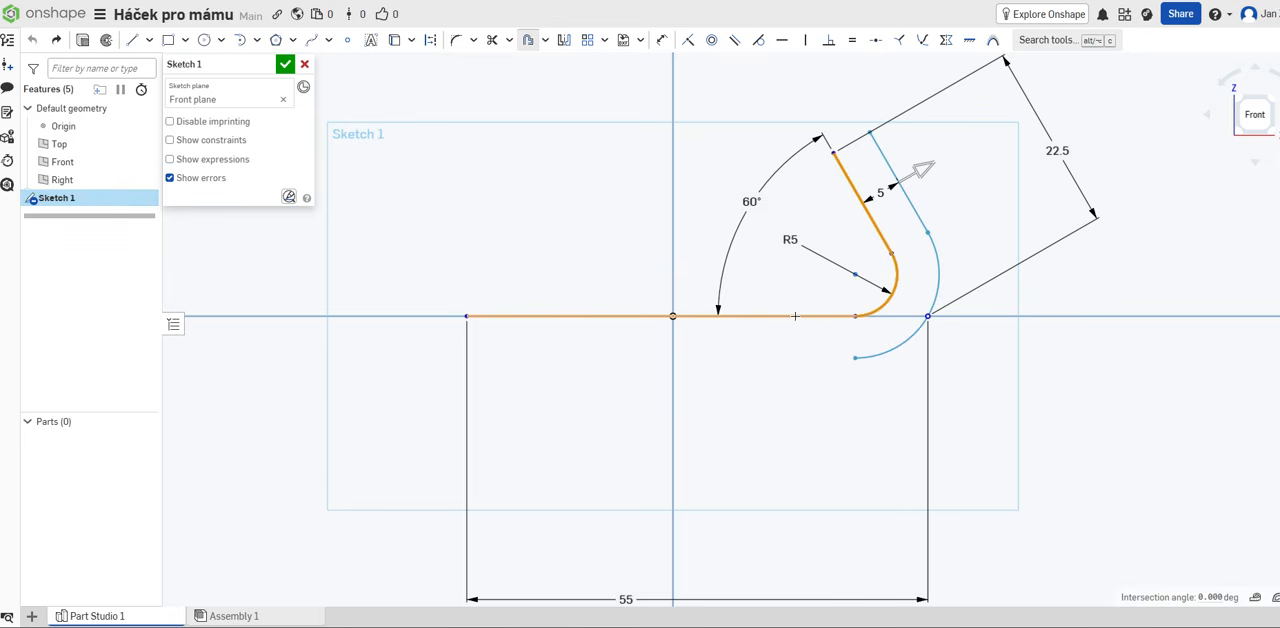
left_click(793, 316)
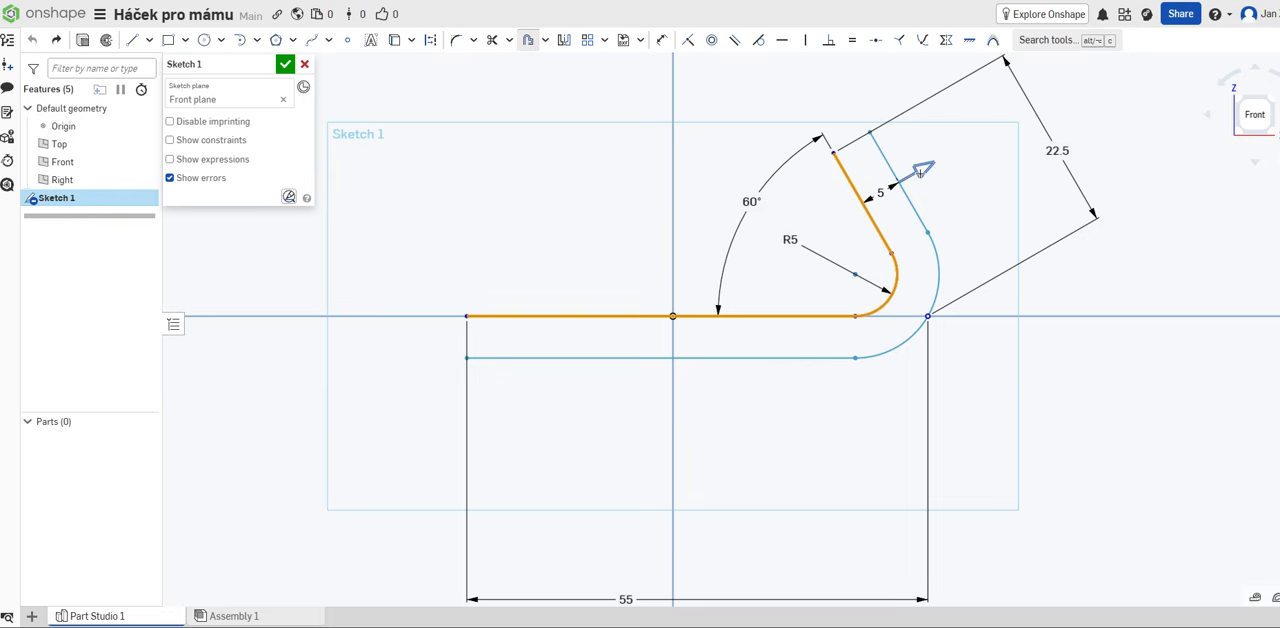
left_click_drag(920, 172, 978, 132)
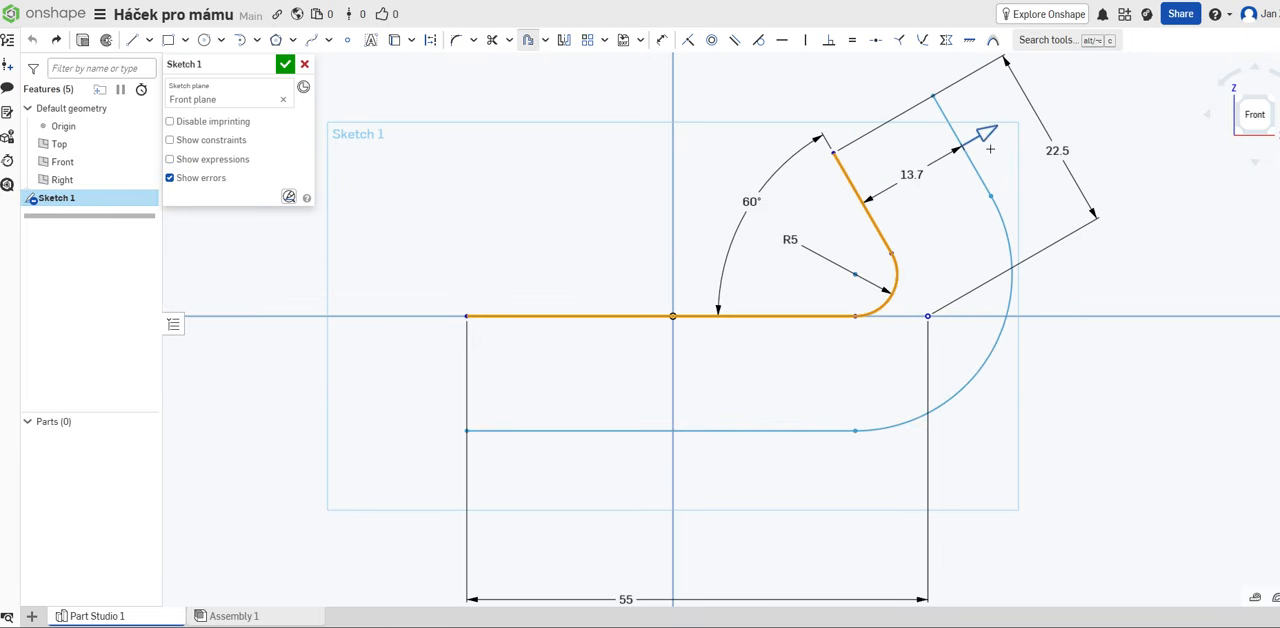
left_click(910, 176)
type("4.5")
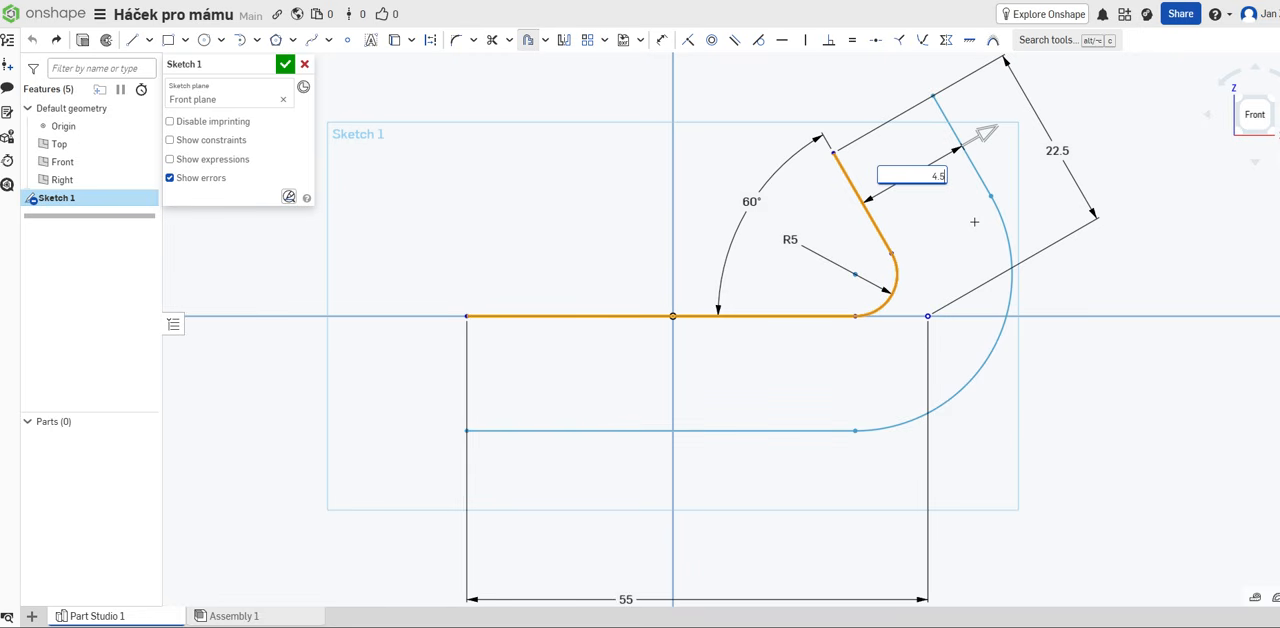
key("Return")
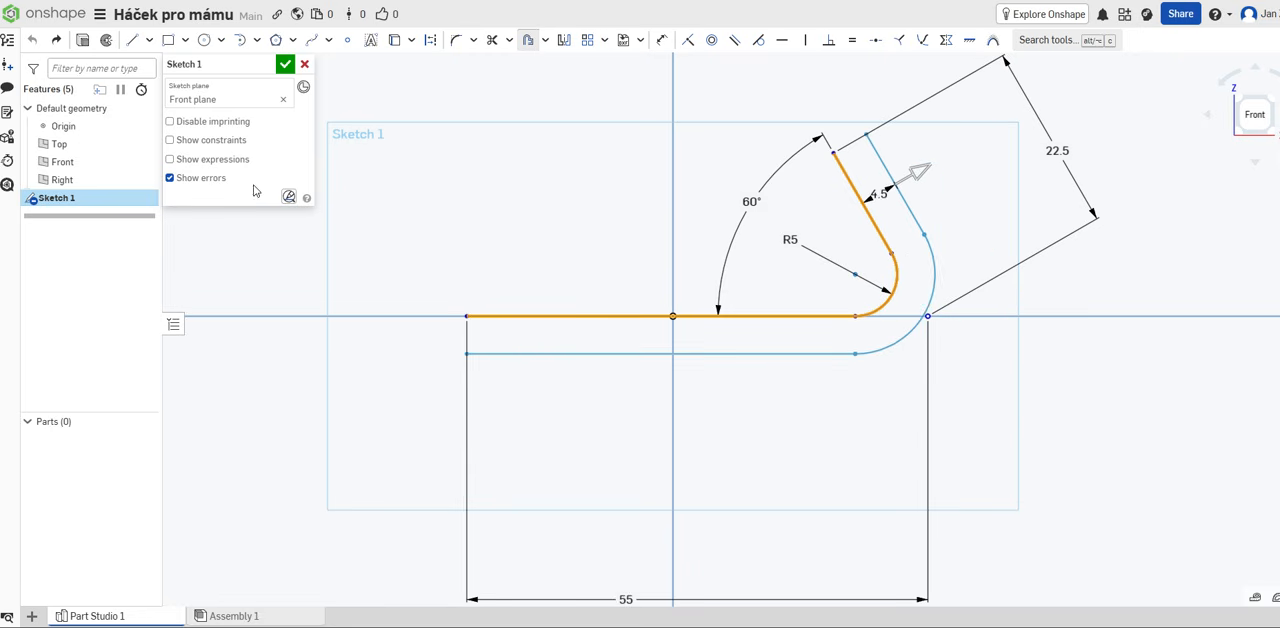
left_click(285, 65)
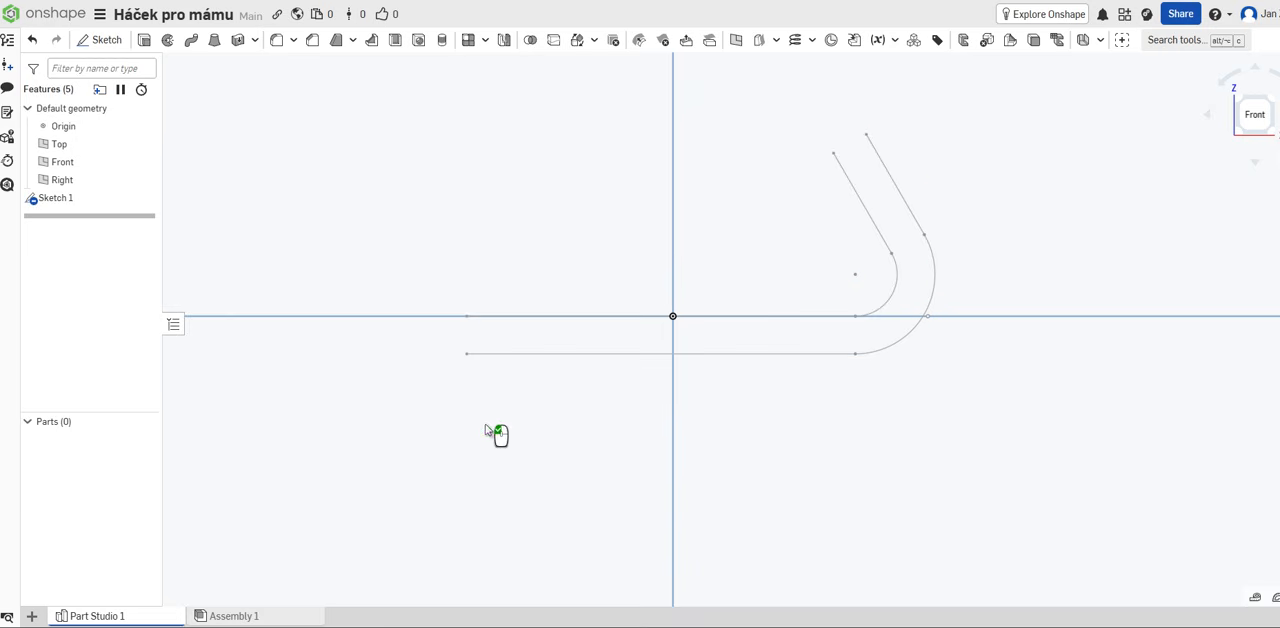
left_click(75, 201)
double_click(75, 199)
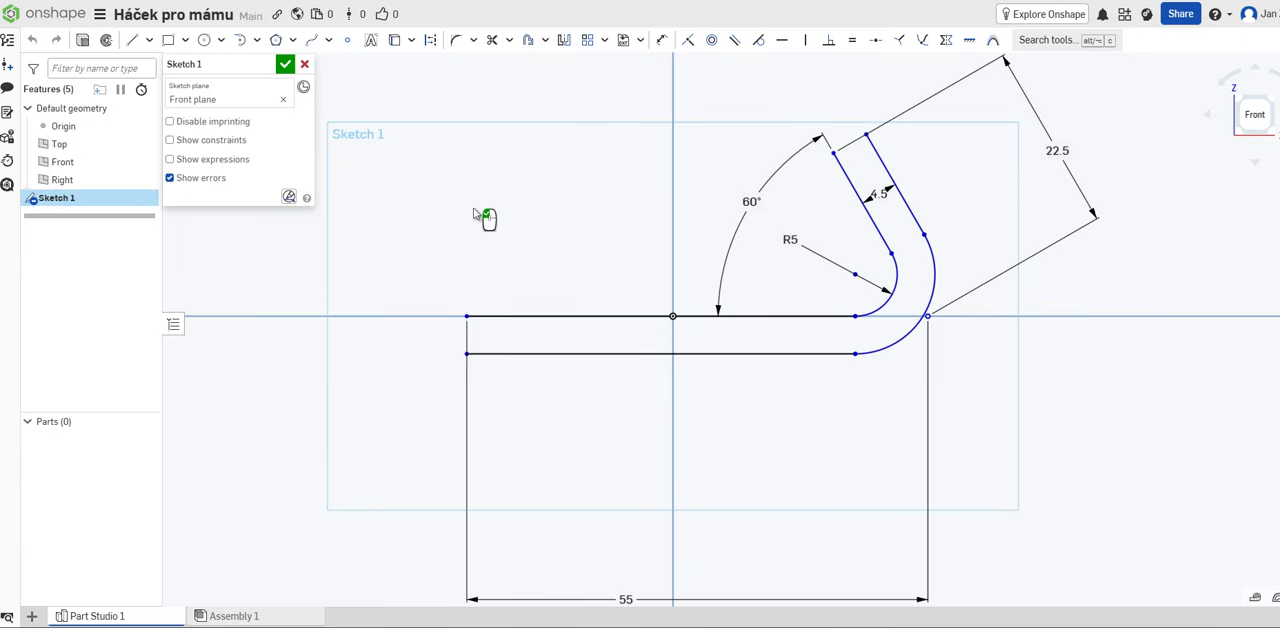
mouse_move(306, 404)
right_mouse_down()
mouse_move(289, 417)
mouse_move(395, 410)
right_mouse_up()
mouse_move(417, 405)
right_mouse_down()
mouse_move(400, 393)
mouse_move(444, 381)
mouse_move(398, 389)
mouse_move(414, 390)
right_mouse_up()
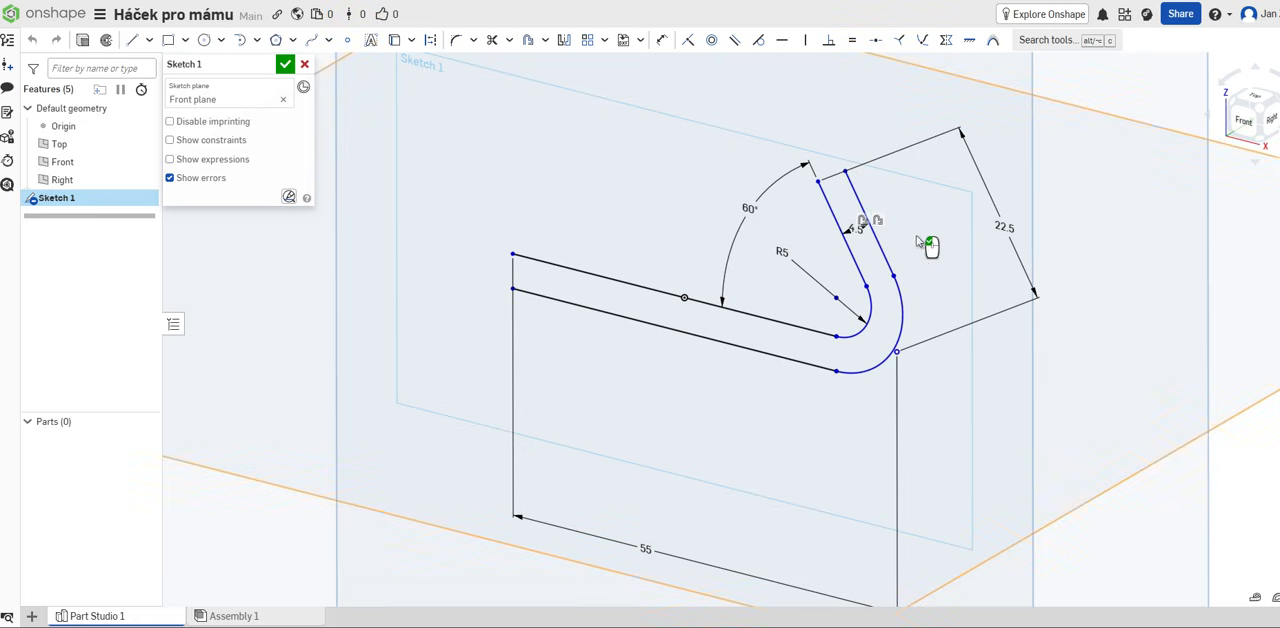
left_click(82, 44)
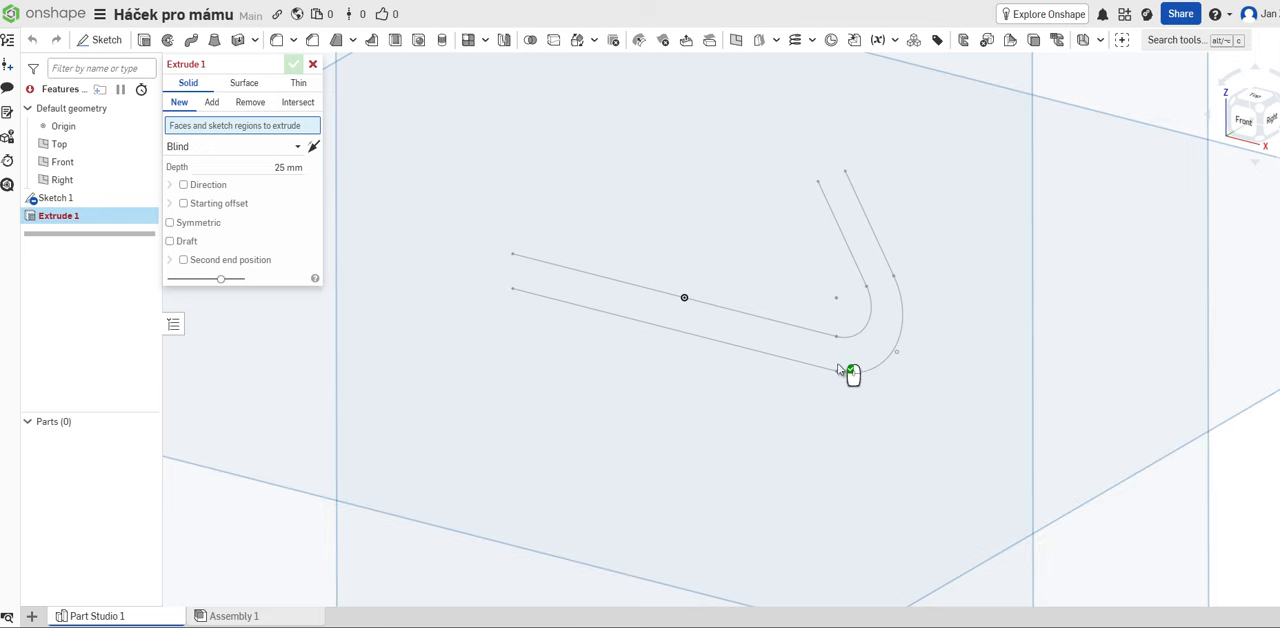
mouse_move(745, 401)
right_mouse_down()
mouse_move(709, 400)
mouse_move(731, 417)
mouse_move(656, 429)
mouse_move(766, 389)
mouse_move(797, 408)
mouse_move(757, 420)
mouse_move(786, 423)
mouse_move(889, 206)
right_mouse_up()
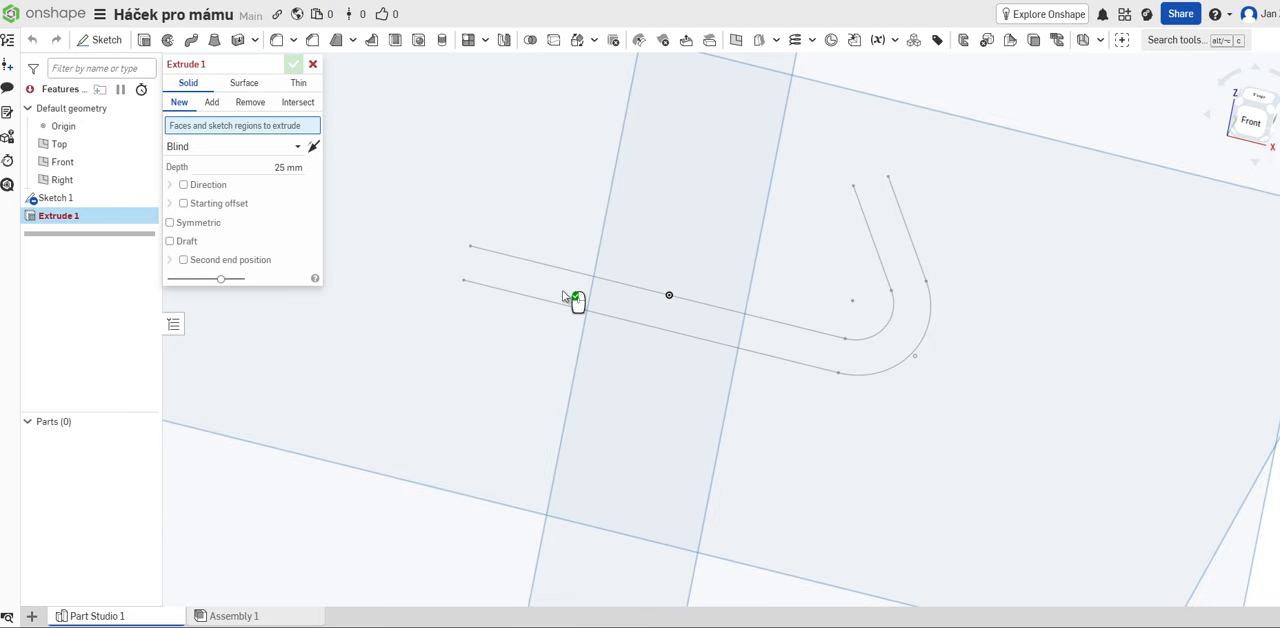
right_click_drag(657, 323, 783, 317)
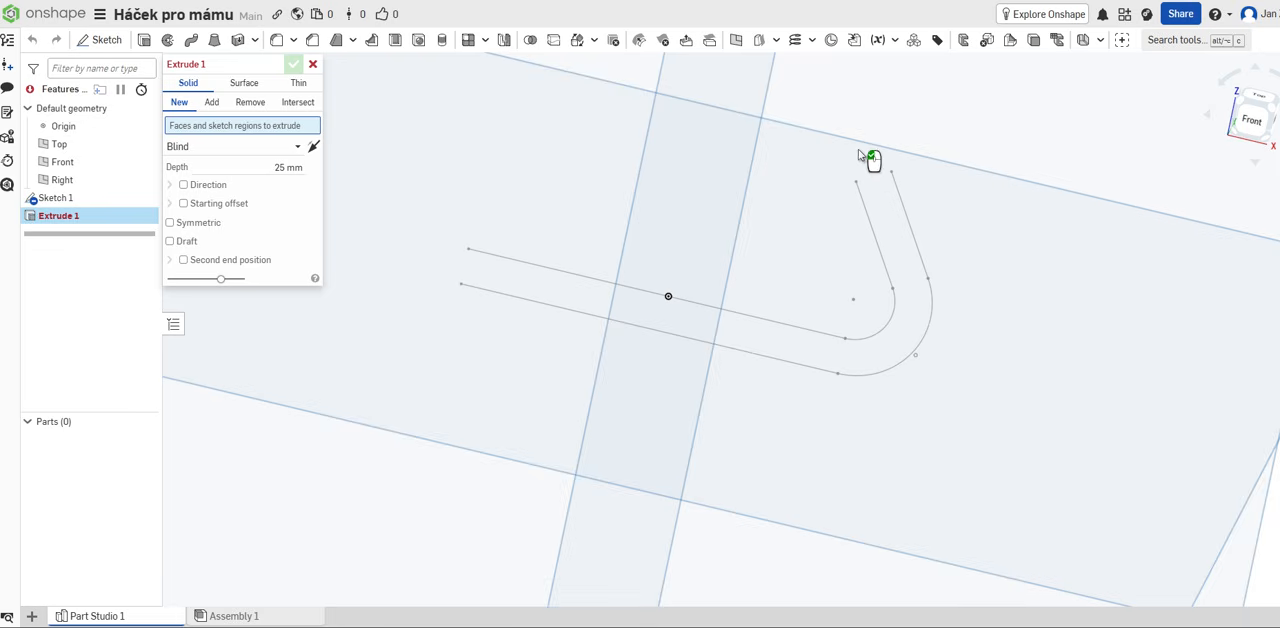
left_click(313, 66)
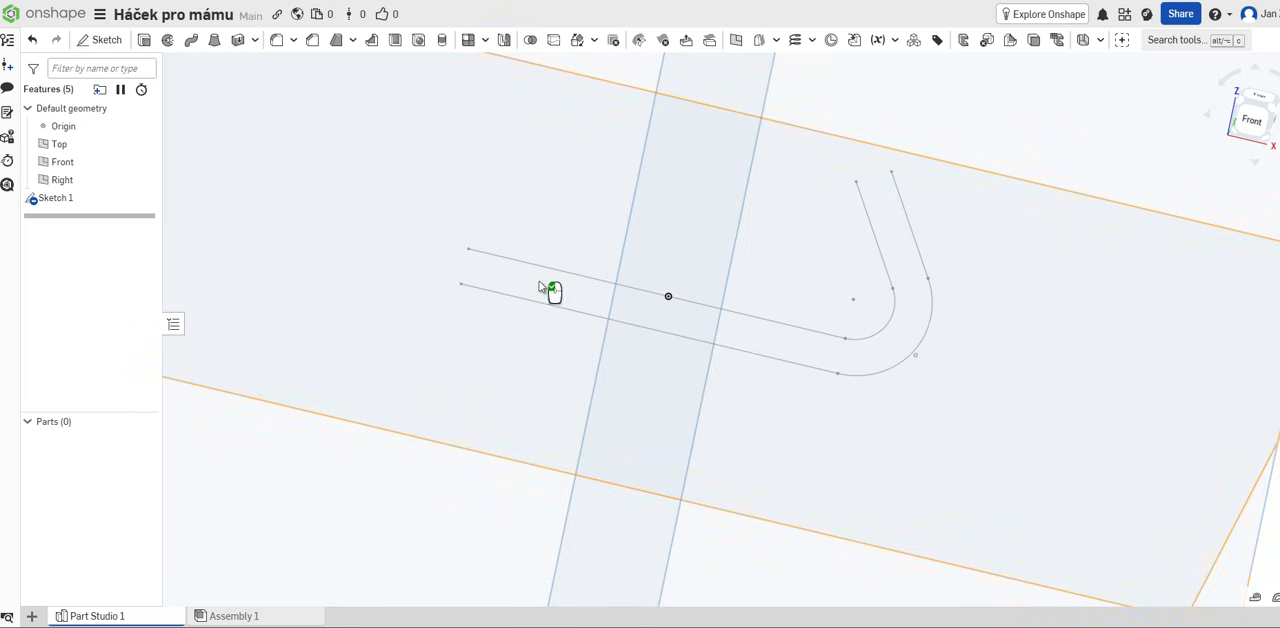
Step: Reopen Sketch 1, close both open ends between the original and offset profiles with straight lines, and finish the sketch
double_click(84, 200)
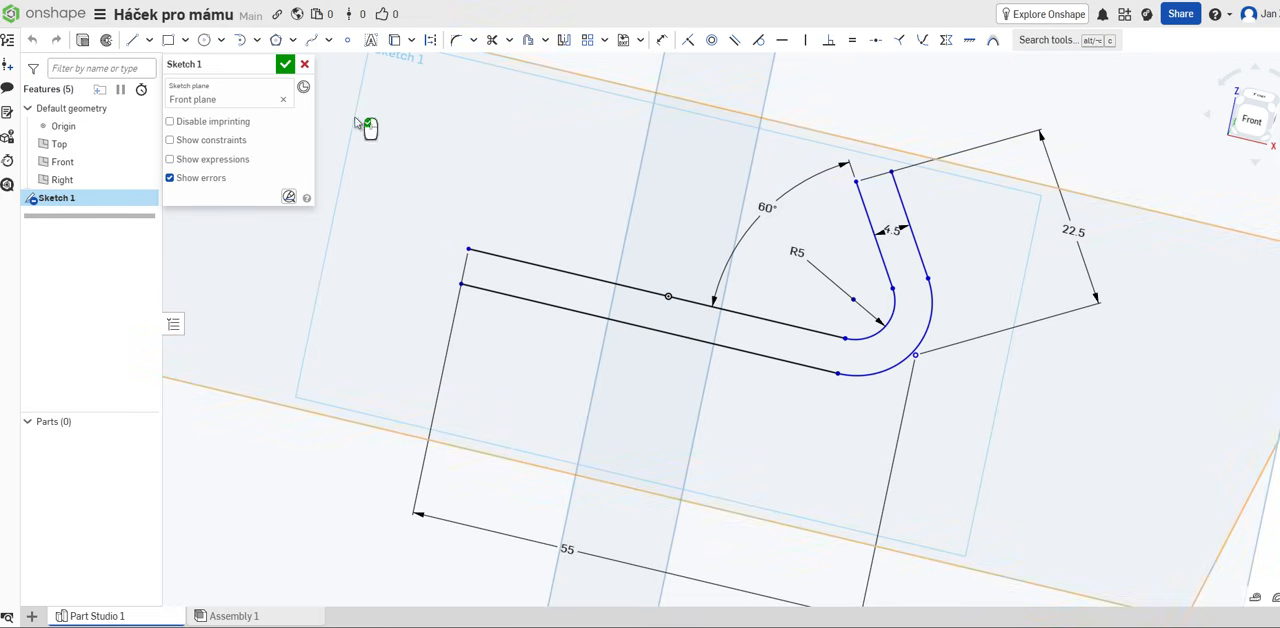
left_click(131, 42)
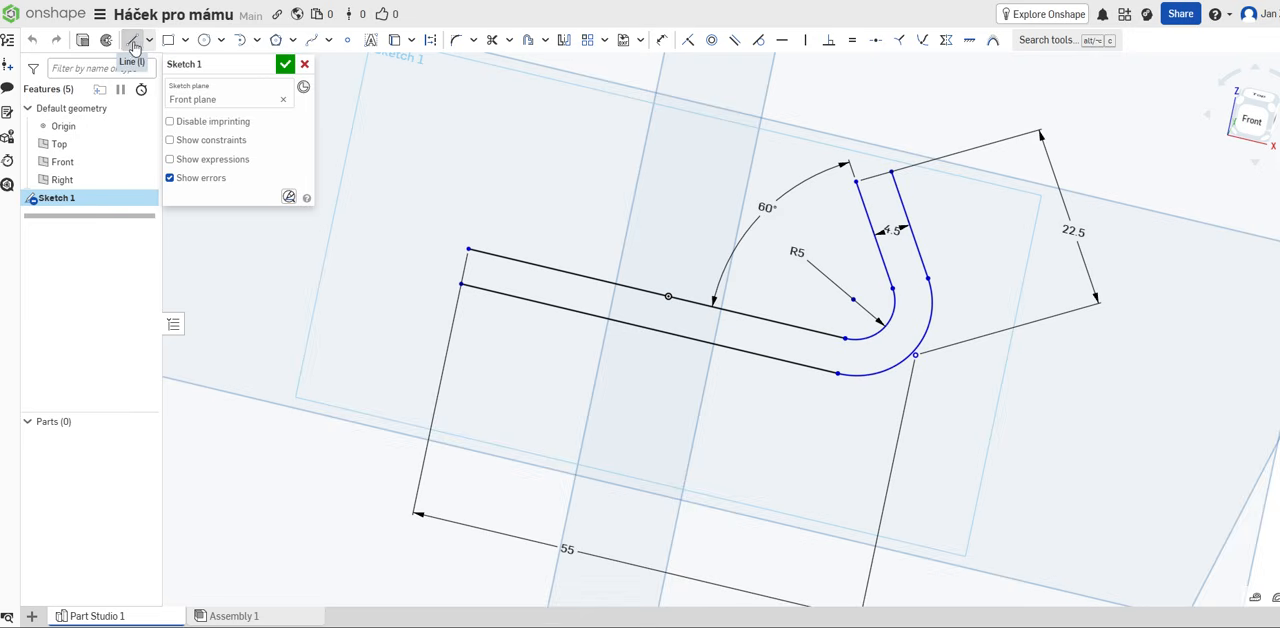
left_click(856, 182)
left_click(890, 172)
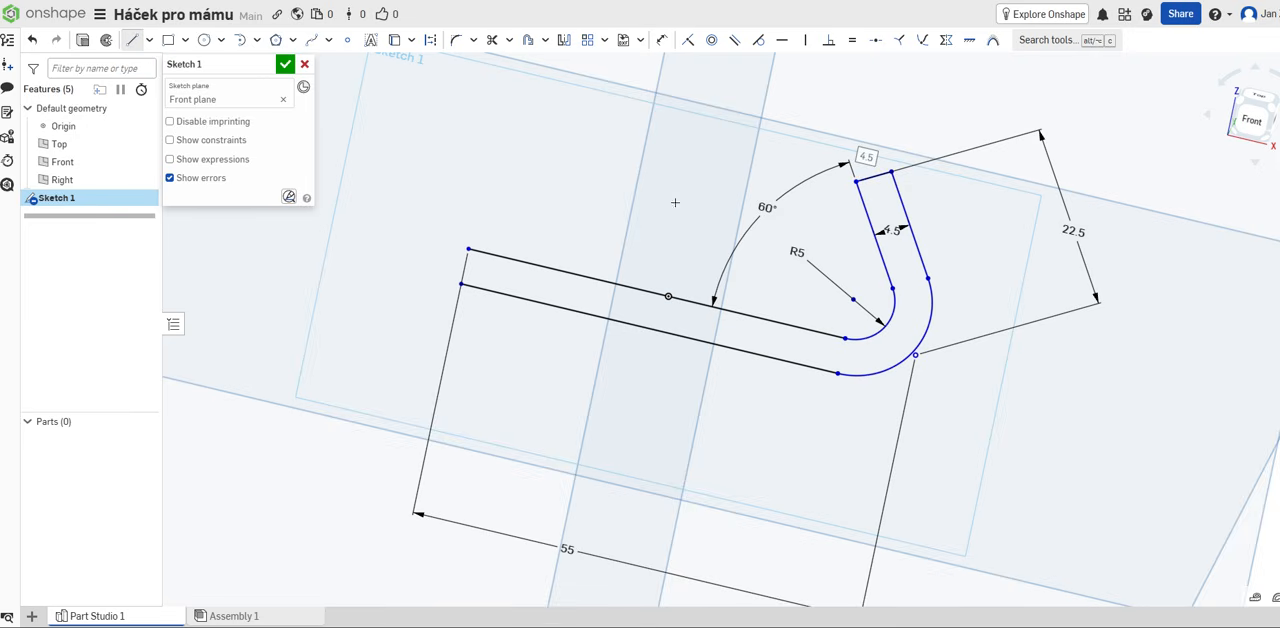
left_click(468, 249)
left_click(461, 283)
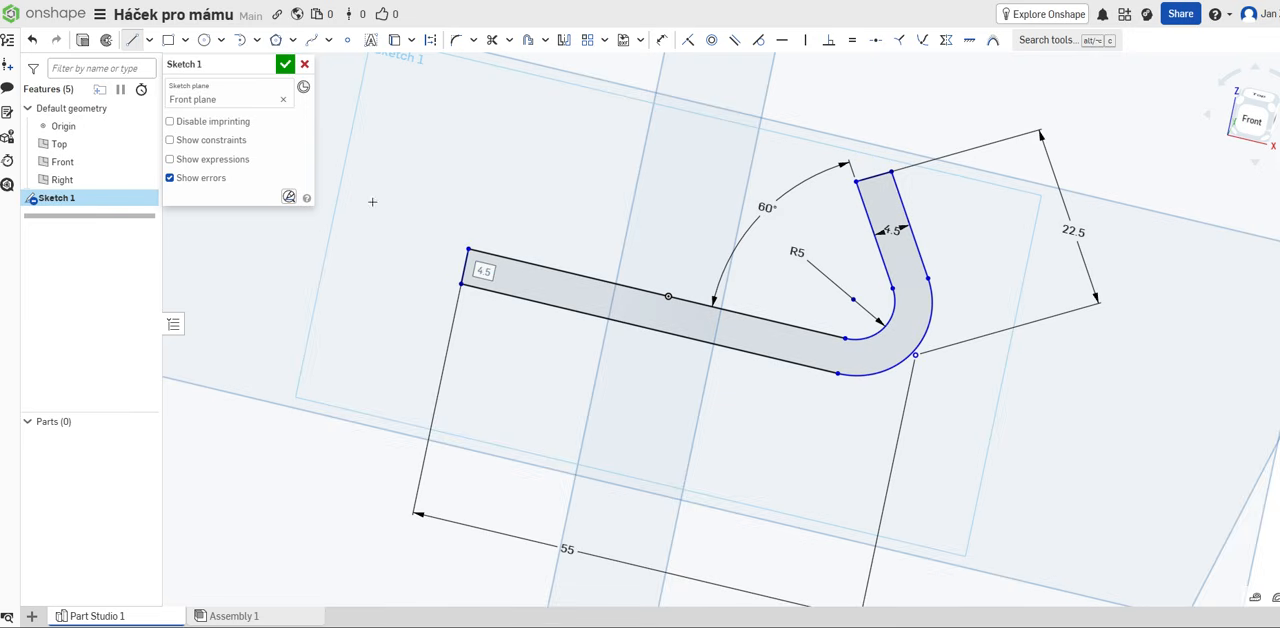
left_click(285, 66)
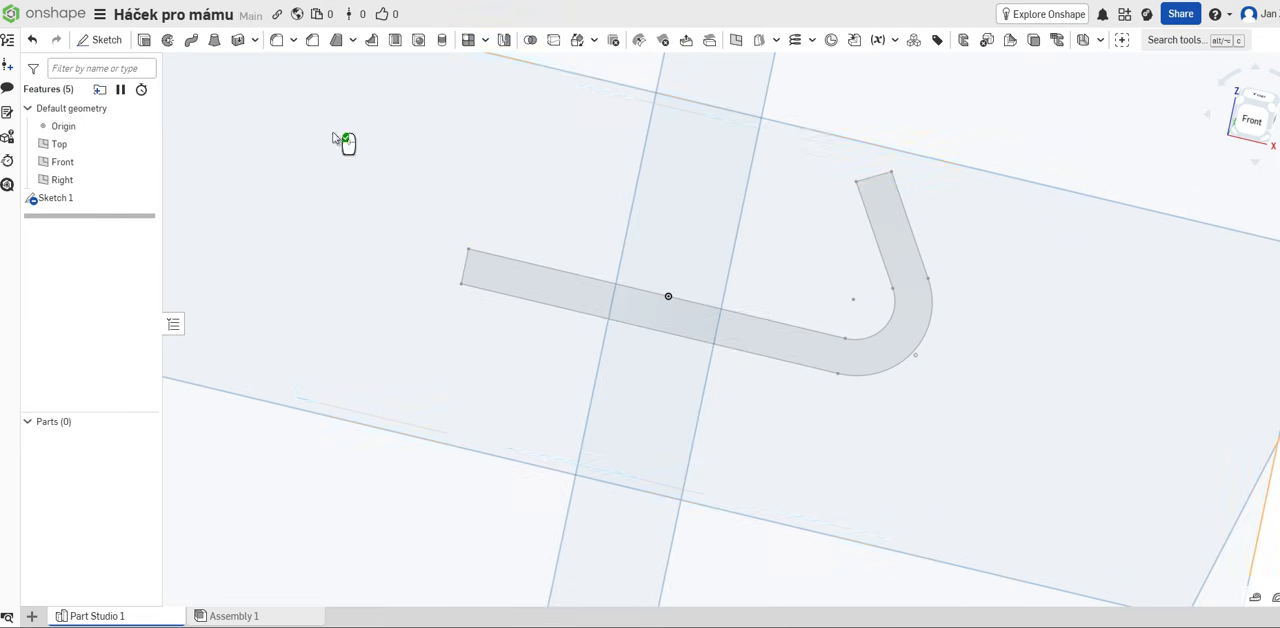
Step: Extrude the closed hook profile as a new solid with a blind depth of 20 mm
mouse_move(458, 368)
right_mouse_down()
mouse_move(480, 380)
mouse_move(451, 363)
mouse_move(580, 314)
right_mouse_up()
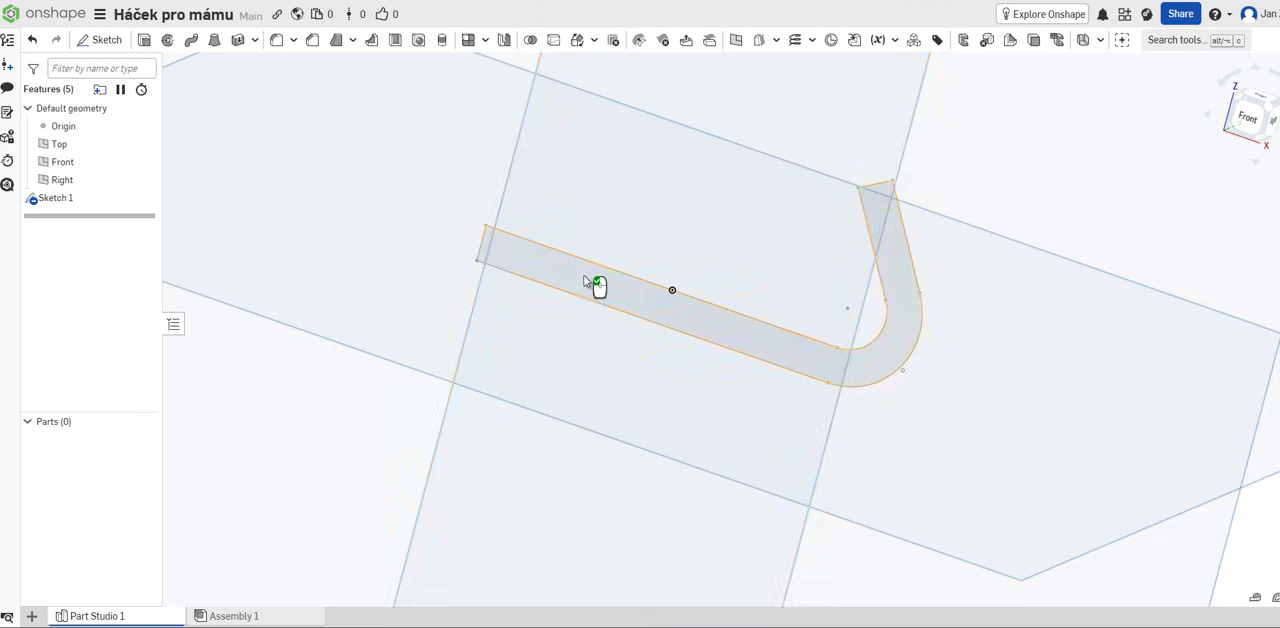
mouse_move(585, 281)
right_mouse_down()
mouse_move(603, 330)
mouse_move(560, 359)
mouse_move(614, 345)
mouse_move(558, 353)
mouse_move(180, 114)
right_mouse_up()
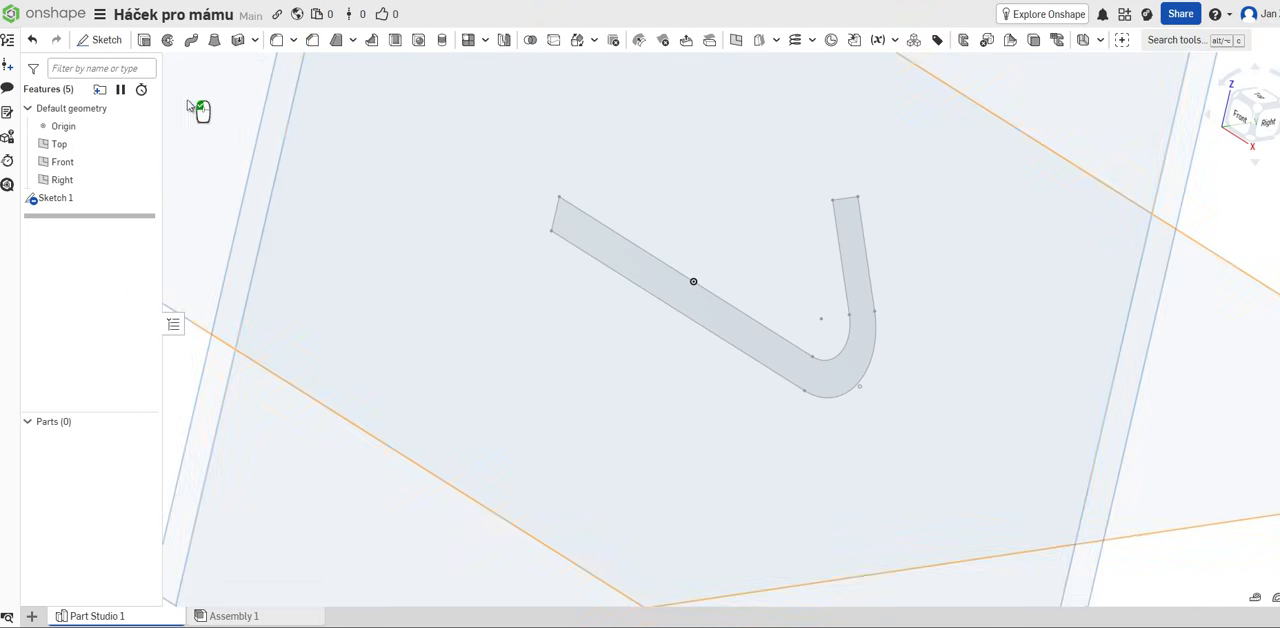
left_click(143, 41)
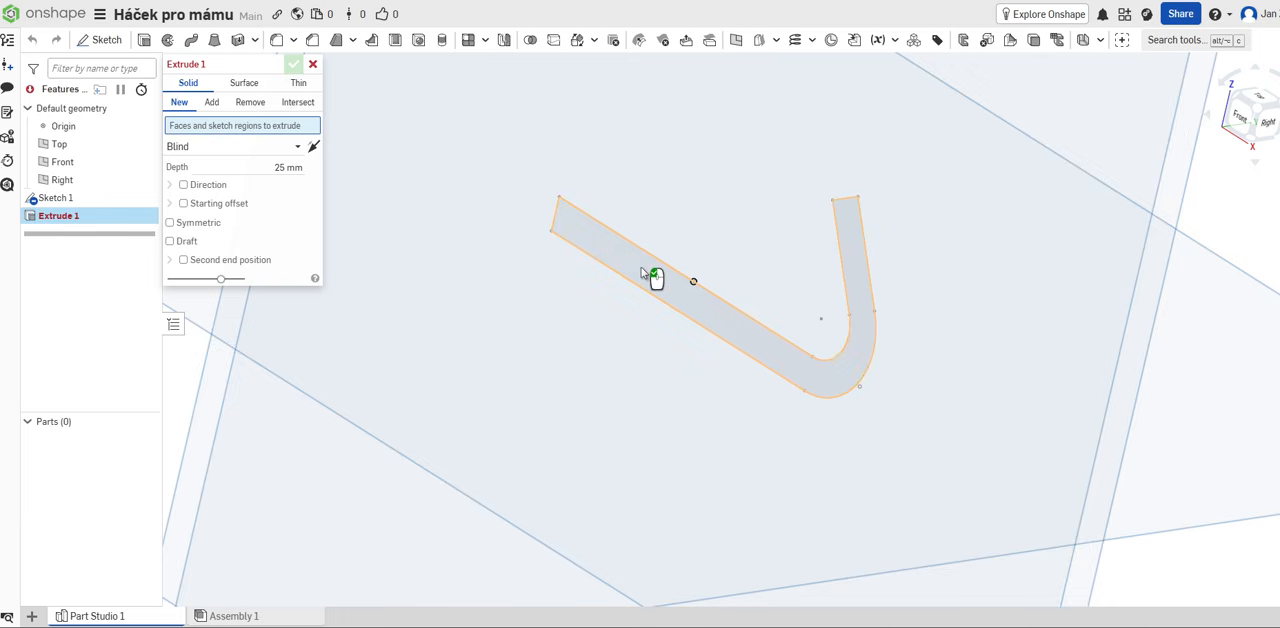
left_click(641, 267)
right_click_drag(640, 268, 606, 451)
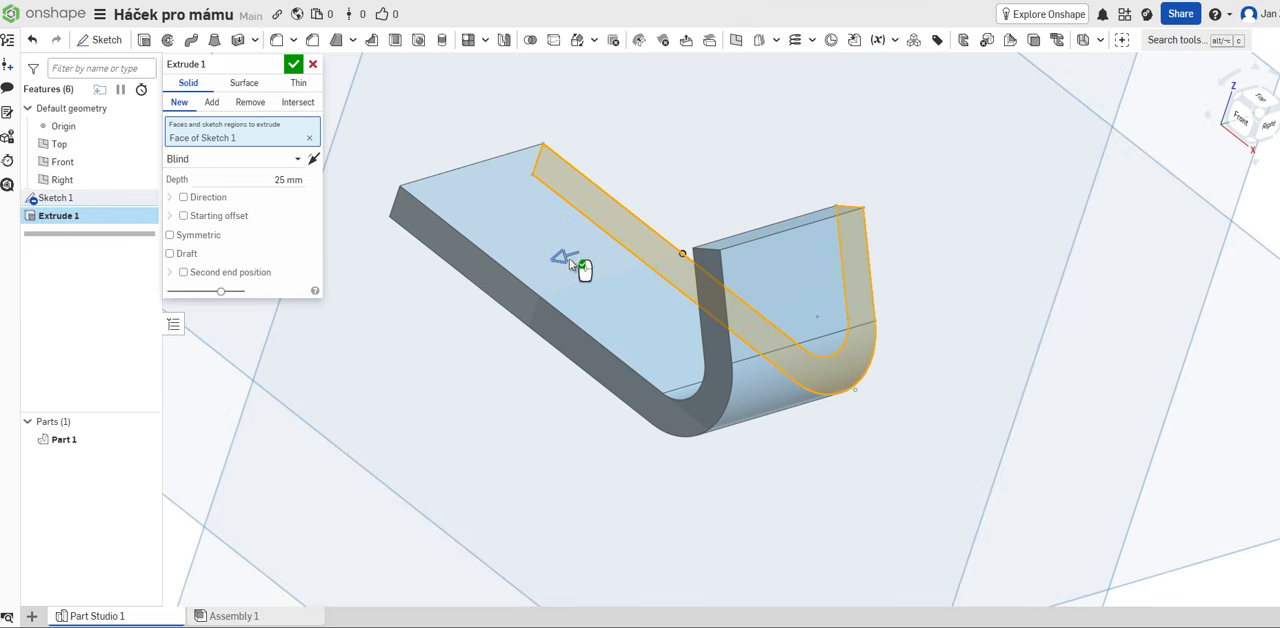
left_click_drag(563, 257, 660, 230)
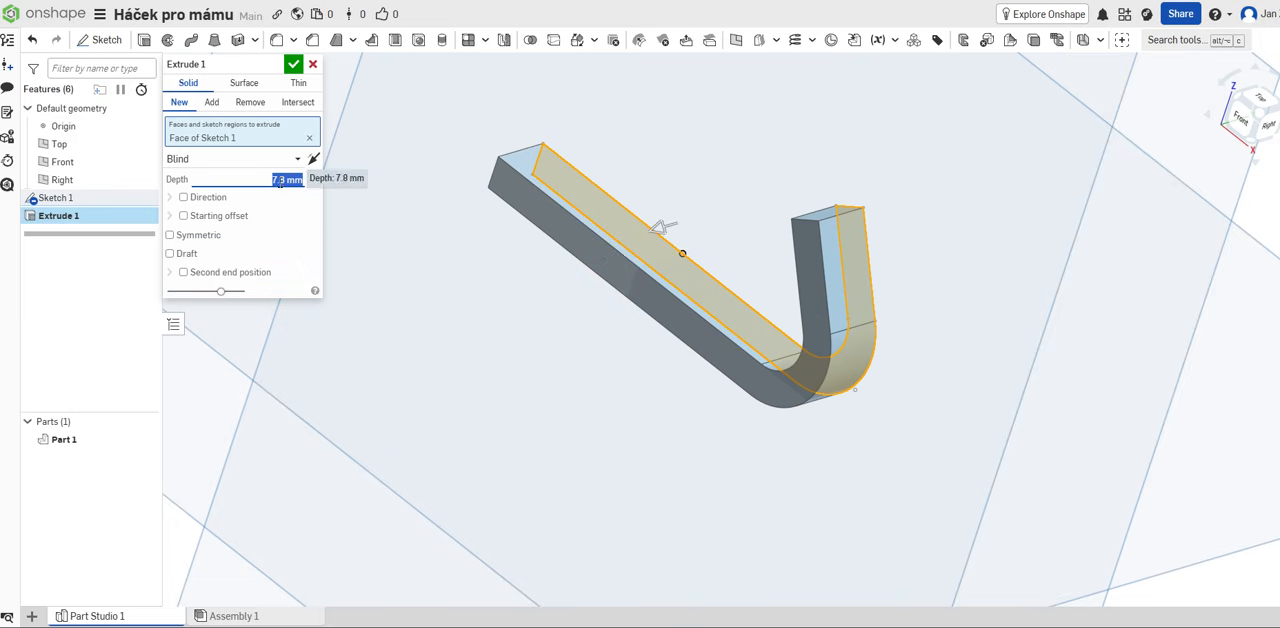
left_click(278, 181)
double_click(278, 181)
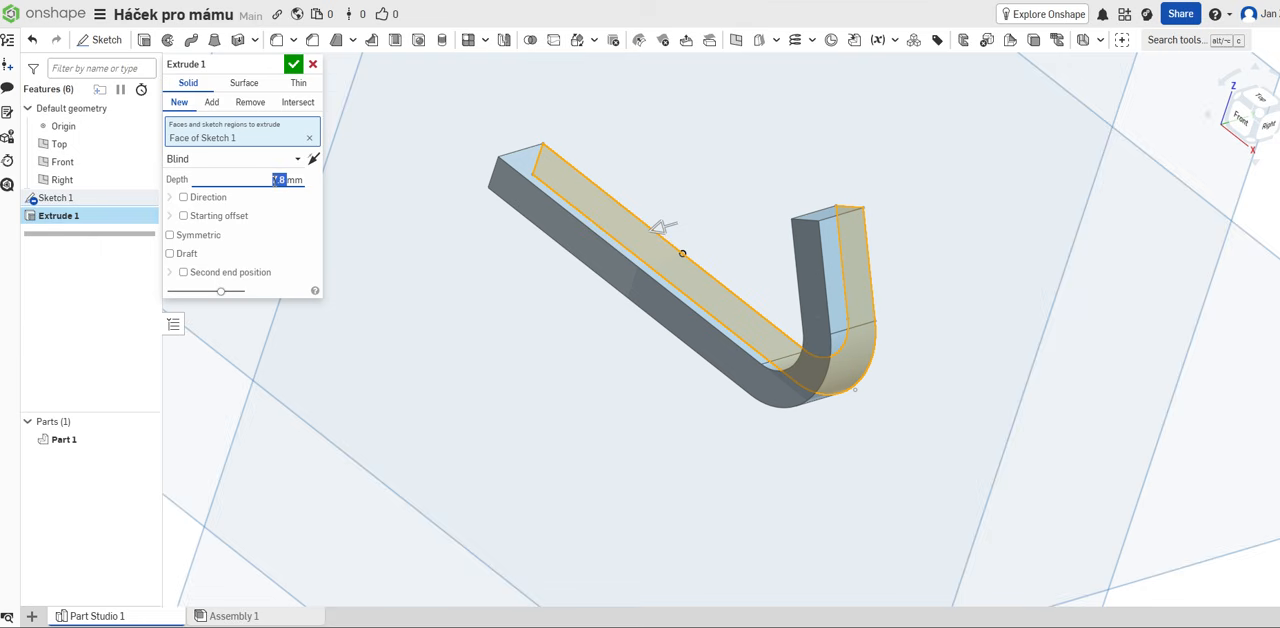
type("20")
key("Return")
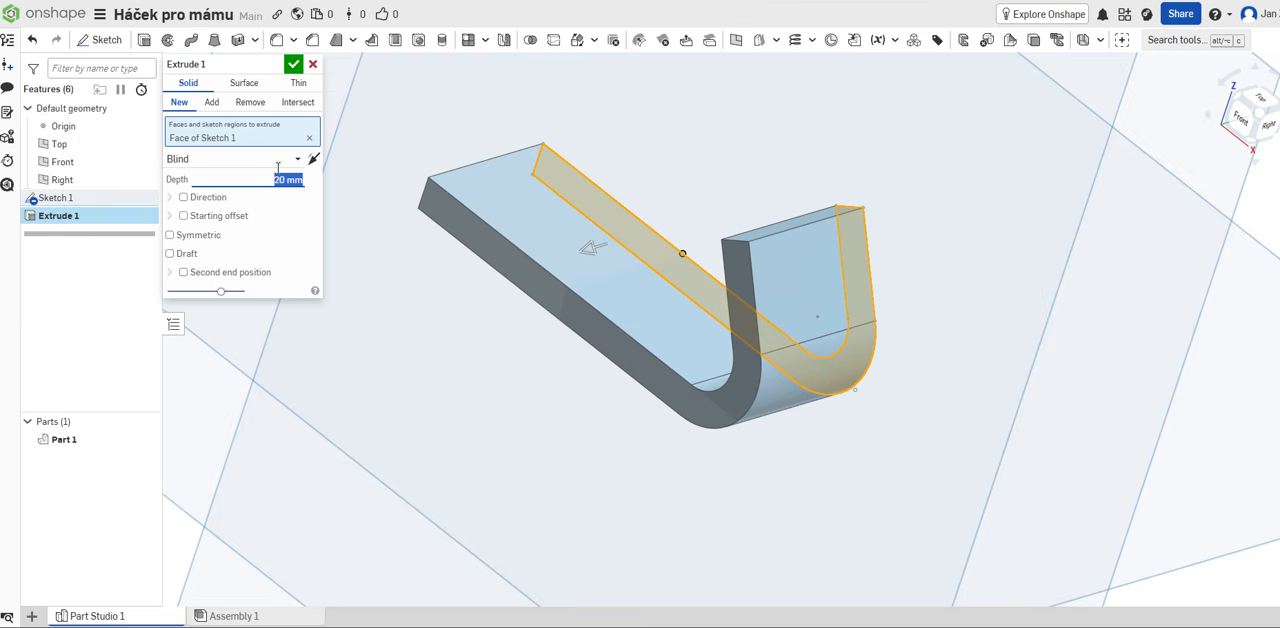
right_click_drag(485, 393, 490, 318)
left_click(293, 64)
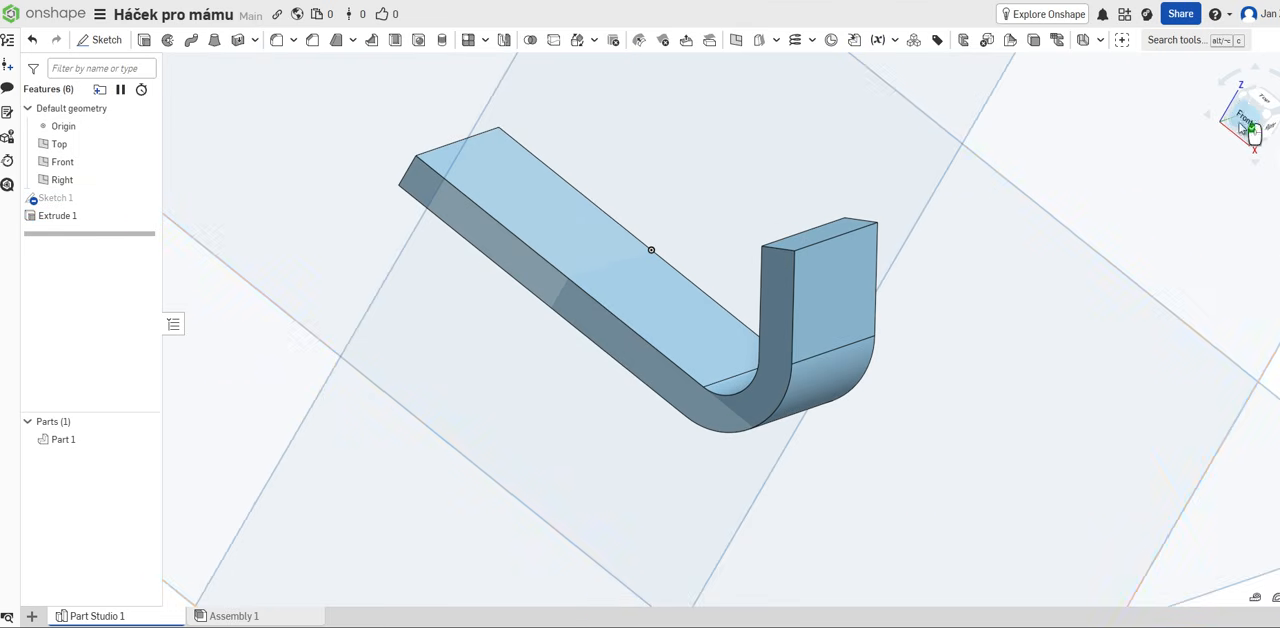
Step: Examine the extruded hook's shape from below, above and the front
left_click_drag(1247, 115, 933, 276)
right_click_drag(692, 391, 723, 330)
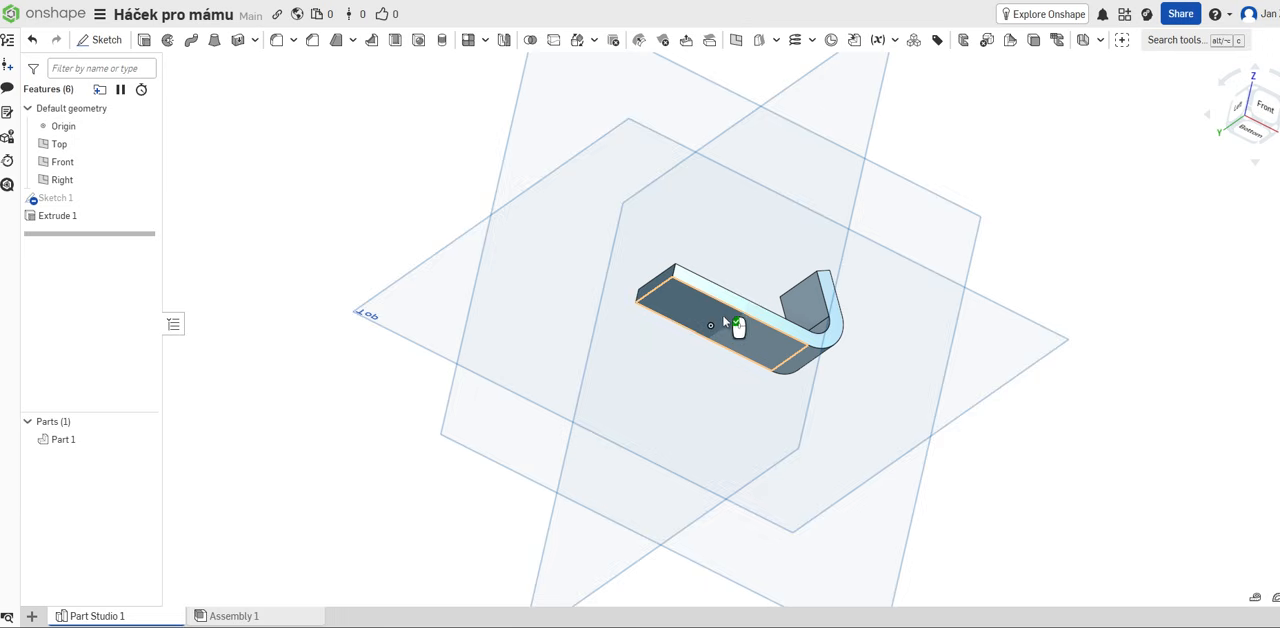
right_click_drag(743, 321, 717, 451)
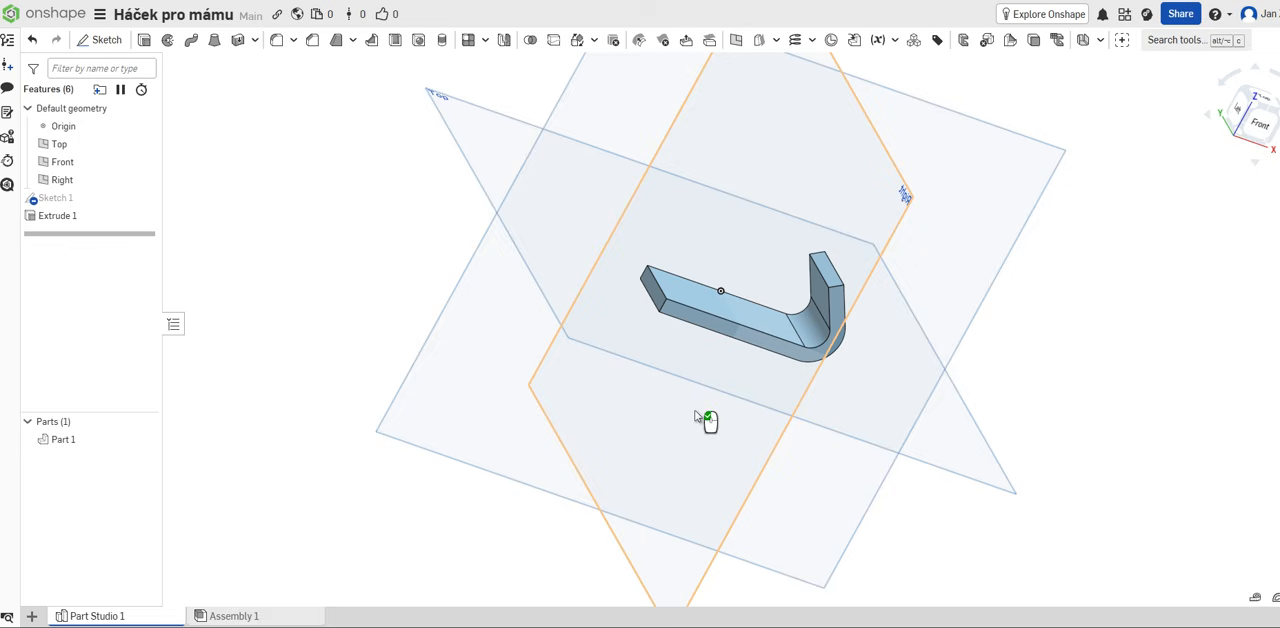
right_click_drag(700, 418, 694, 300)
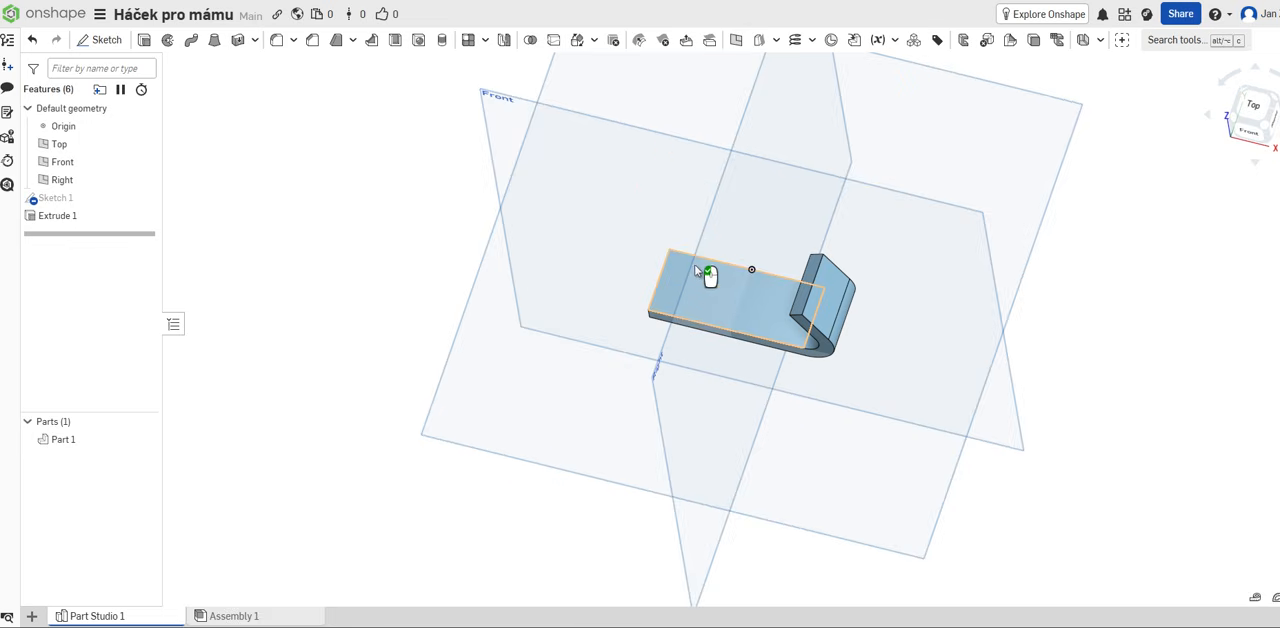
right_click_drag(689, 400, 857, 314)
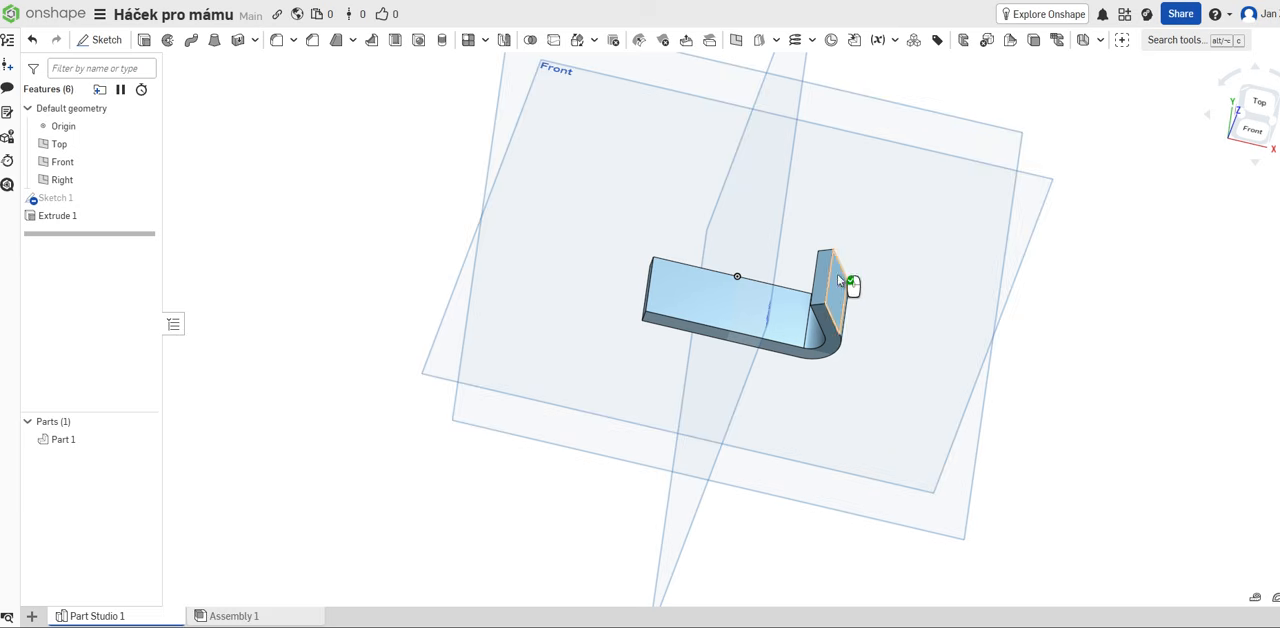
right_click_drag(809, 383, 874, 346)
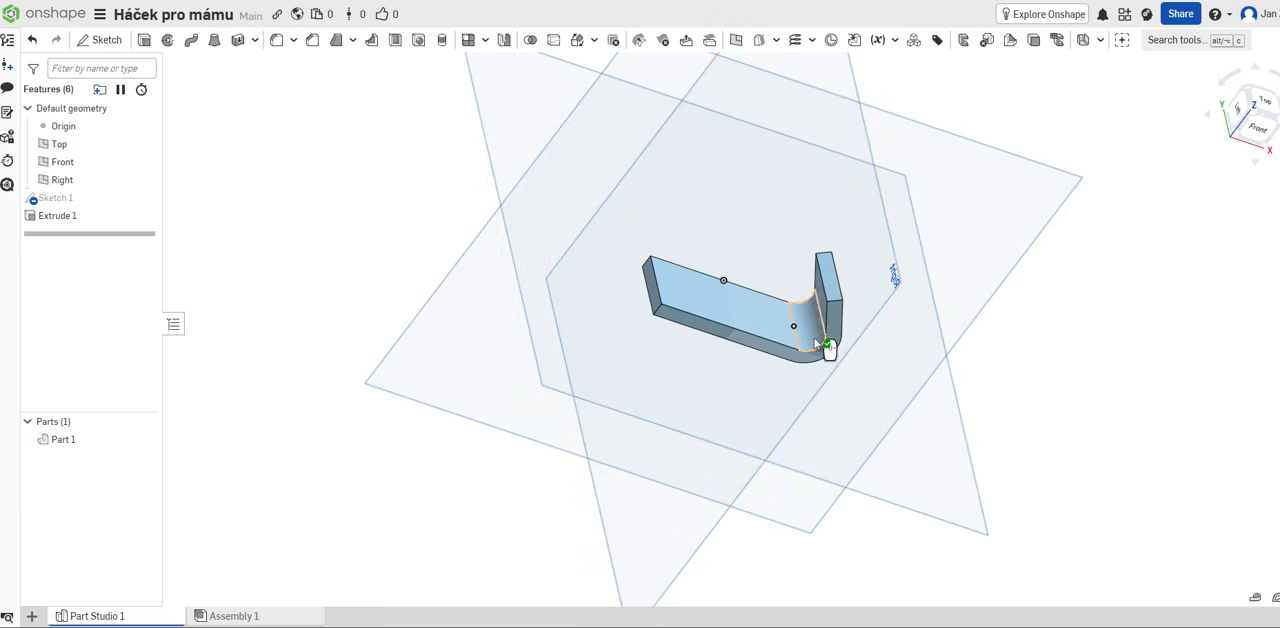
right_click_drag(829, 346, 424, 296)
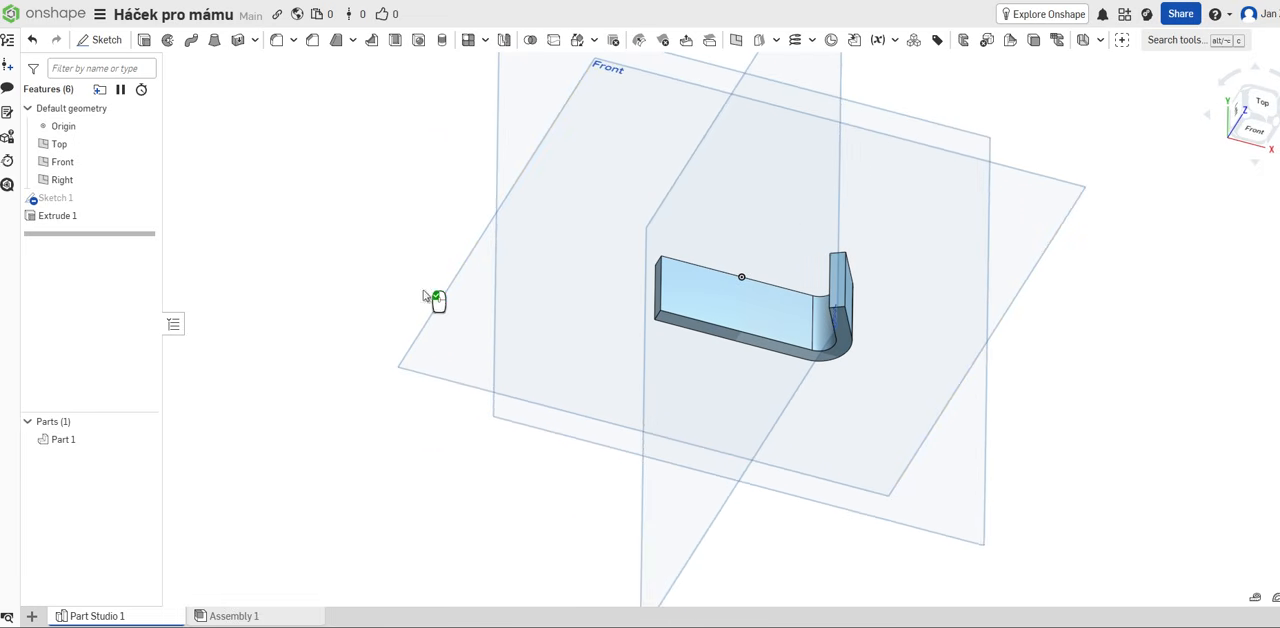